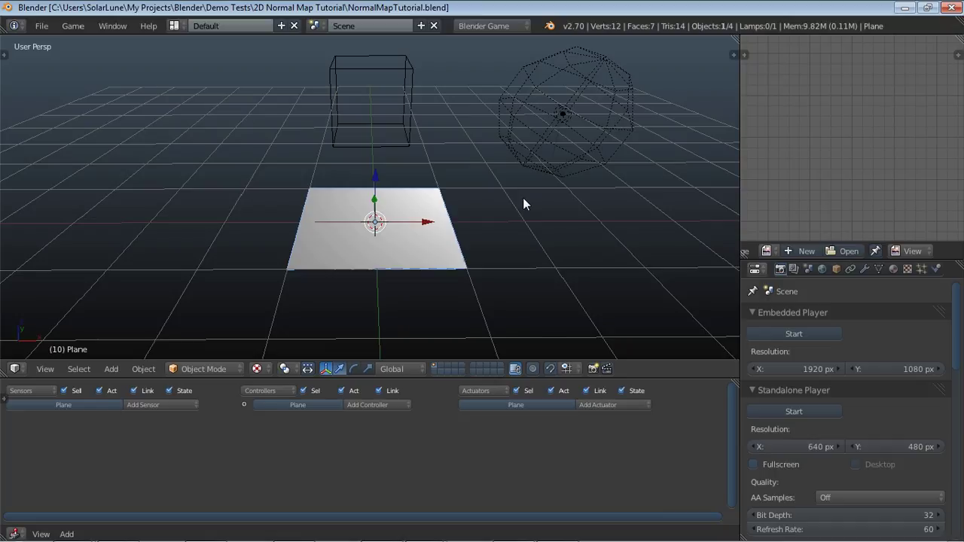
# Step: Select the lamp and scrub its animation to frame 128 in the Animation layout
pyautogui.scroll(-8, 903, 350)
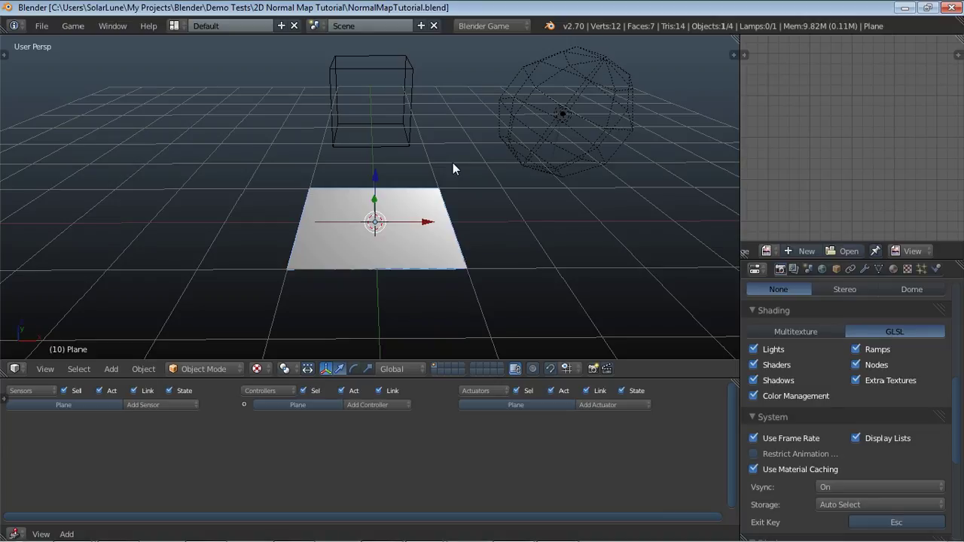
pyautogui.scroll(-4, 452, 163)
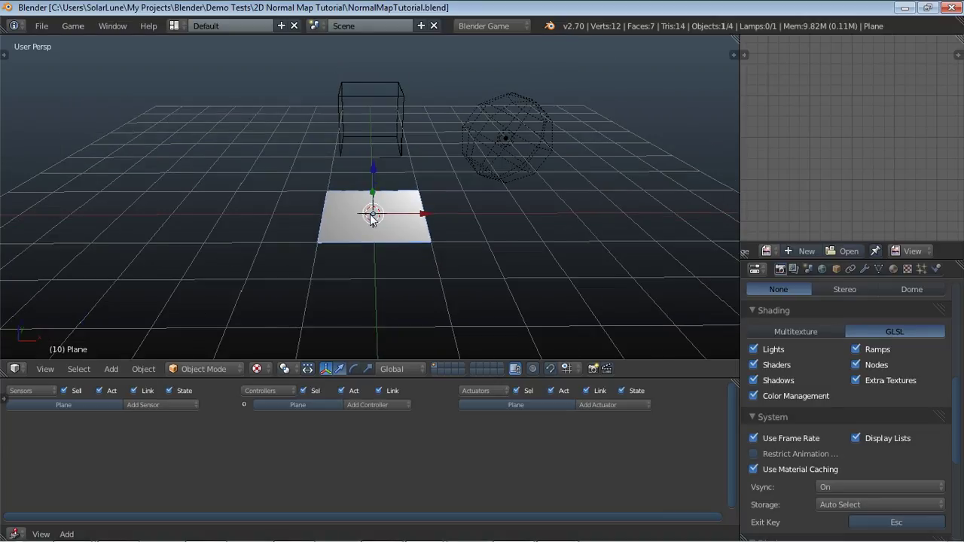
pyautogui.rightClick(499, 143)
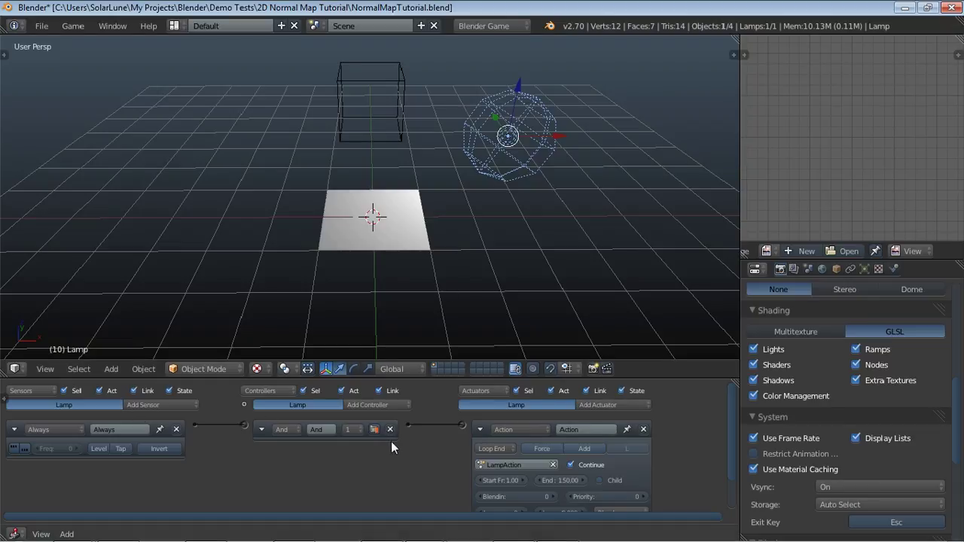
pyautogui.click(174, 25)
pyautogui.click(196, 62)
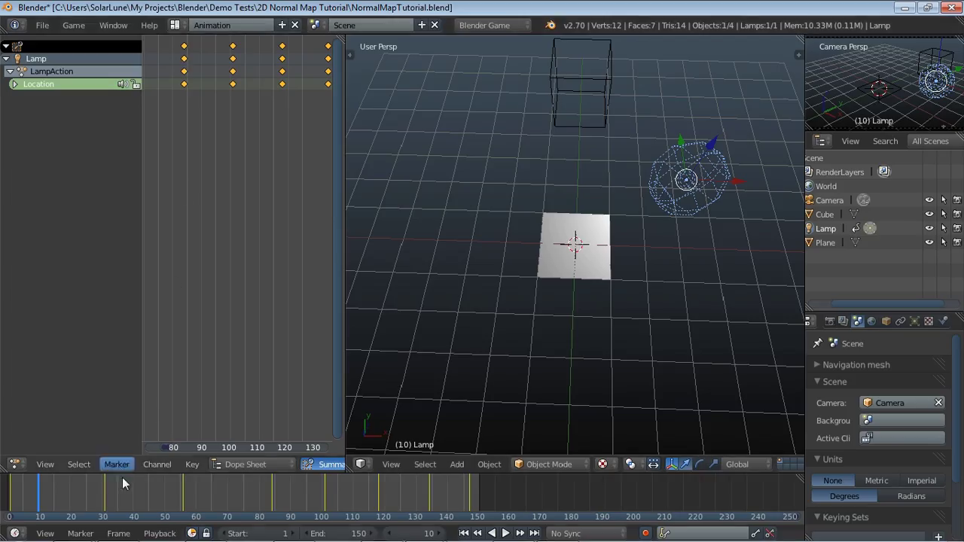
pyautogui.moveTo(166, 109); pyautogui.dragTo(313, 107)
# Step: Return to the Default layout and run the game with the moving lamp
pyautogui.click(174, 26)
pyautogui.click(196, 89)
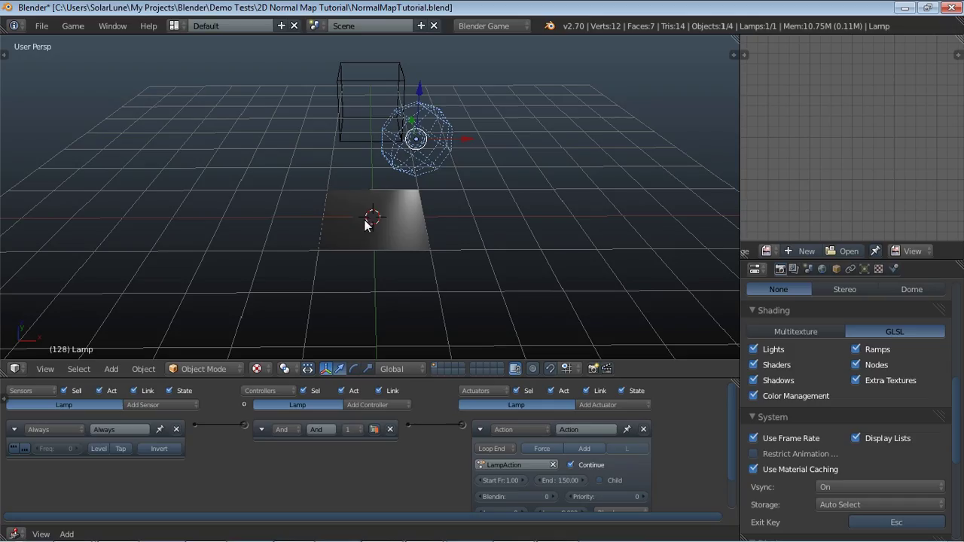
pyautogui.press('p')
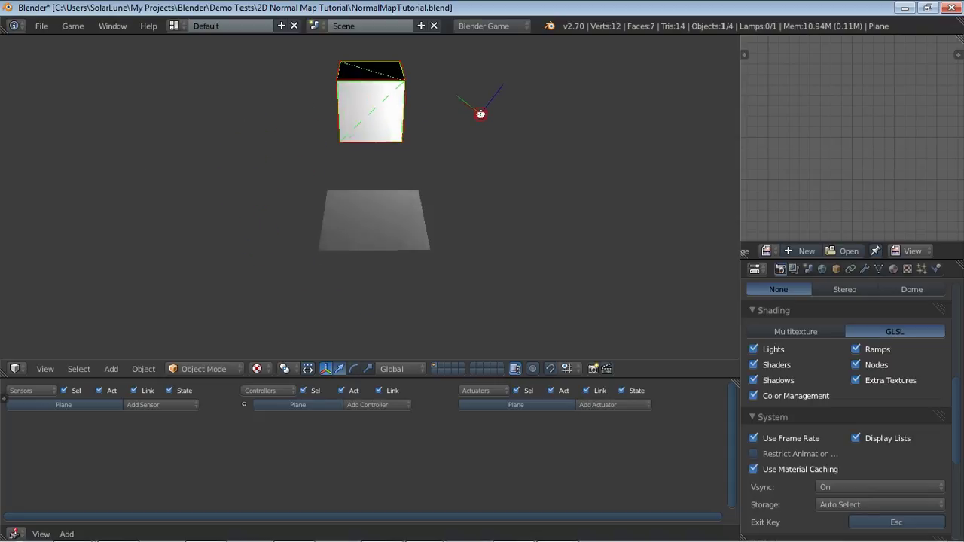
# Step: Stop the game, show the cube's mipmap-disabling script in a Text Editor, and view its material
pyautogui.press('Escape')
pyautogui.rightClick(371, 106)
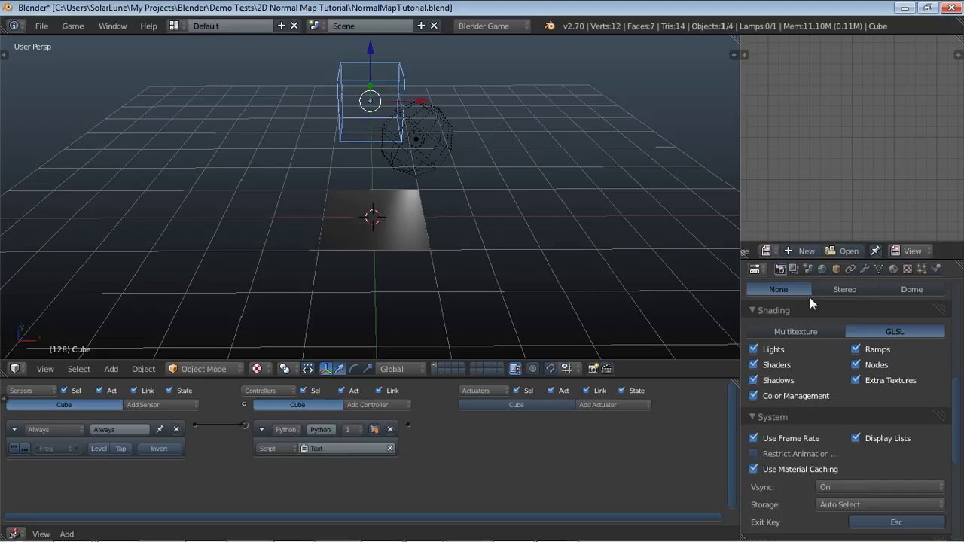
pyautogui.scroll(2, 766, 251)
pyautogui.click(761, 251)
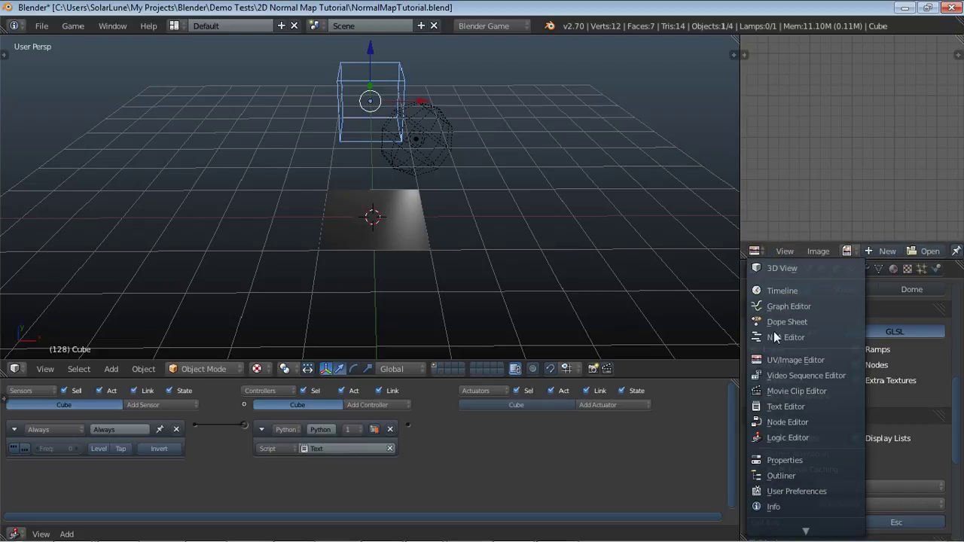
pyautogui.click(784, 406)
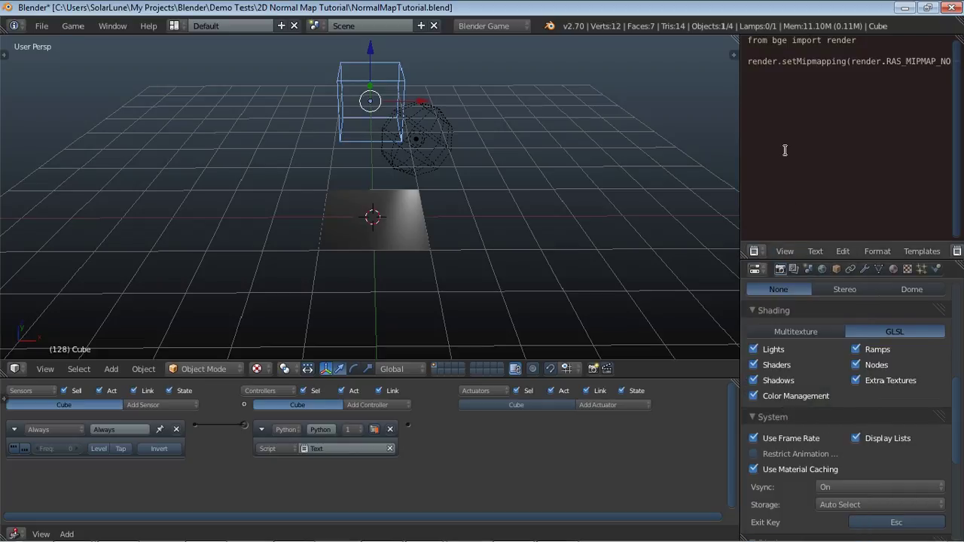
pyautogui.moveTo(850, 115); pyautogui.dragTo(790, 136, button='middle')
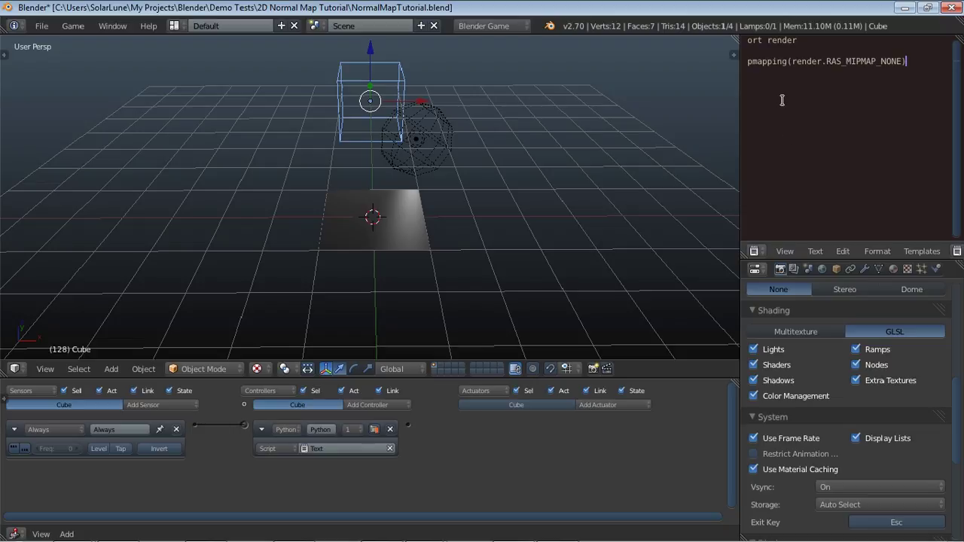
pyautogui.moveTo(782, 101); pyautogui.dragTo(860, 103, button='middle')
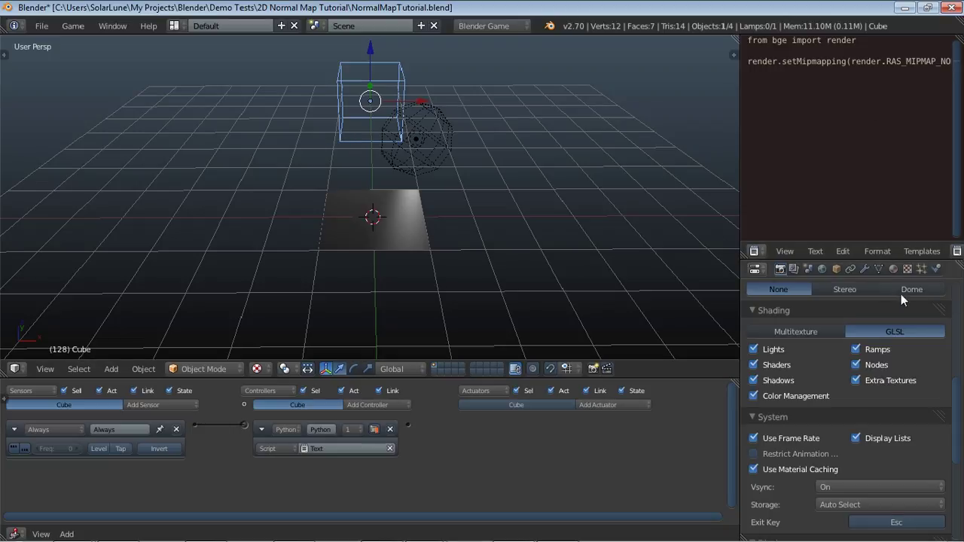
pyautogui.click(894, 269)
# Step: In GIMP, deselect the 32×32 CharacterN sprite and adjust the zoom
pyautogui.moveTo(385, 536)
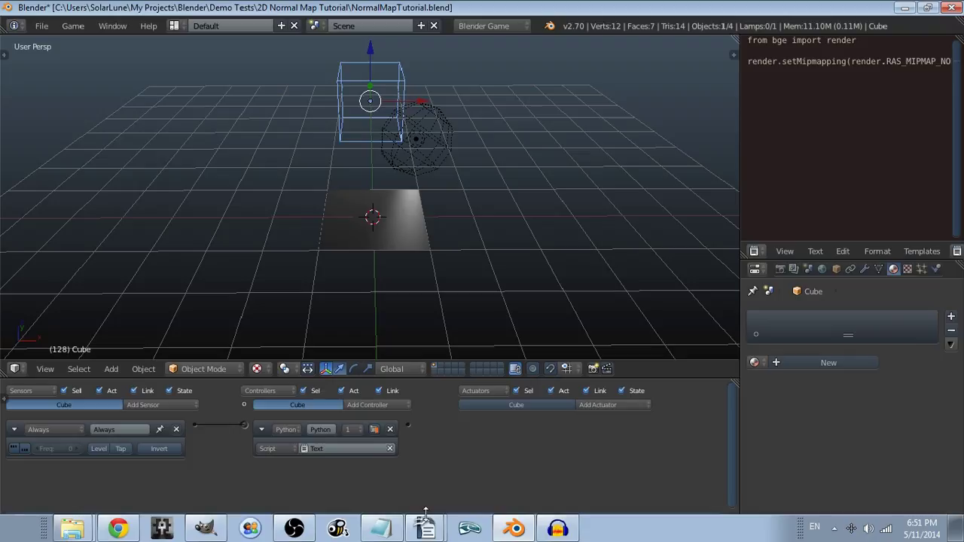
pyautogui.click(205, 528)
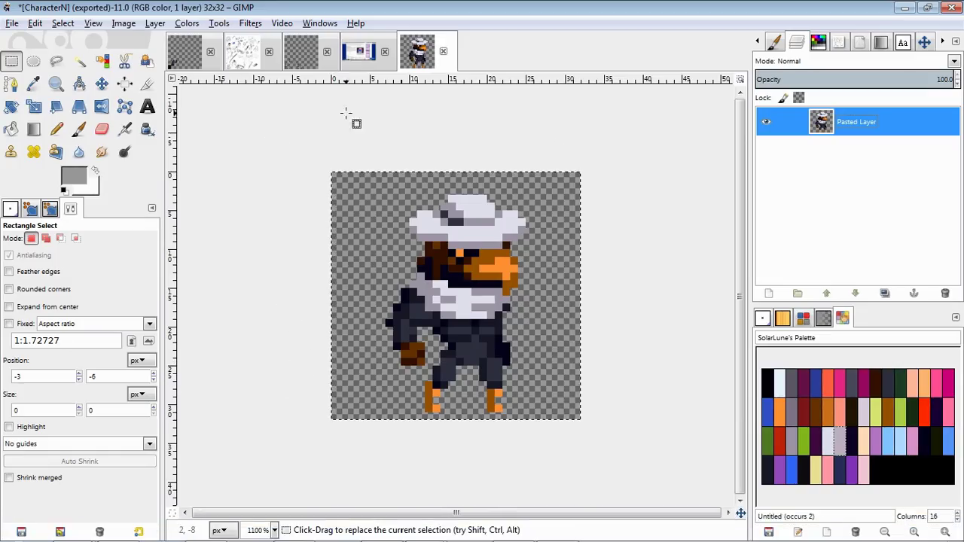
pyautogui.click(287, 149)
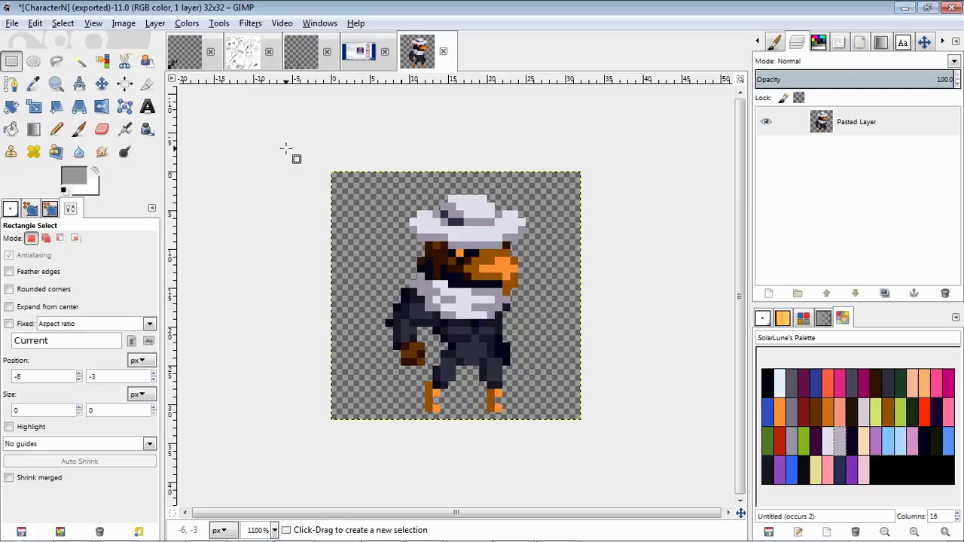
pyautogui.keyDown('ctrl'); pyautogui.scroll(-3, 292, 154); pyautogui.keyUp('ctrl')
pyautogui.keyDown('ctrl'); pyautogui.scroll(1, 300, 168); pyautogui.keyUp('ctrl')
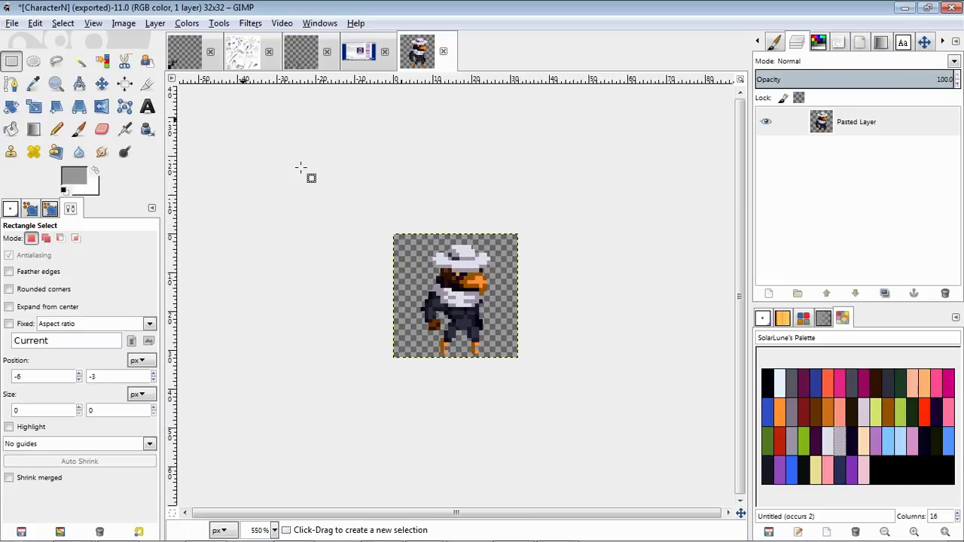
pyautogui.keyDown('ctrl'); pyautogui.scroll(2, 300, 167); pyautogui.keyUp('ctrl')
pyautogui.keyDown('ctrl'); pyautogui.scroll(-2, 300, 167); pyautogui.keyUp('ctrl')
pyautogui.keyDown('ctrl'); pyautogui.scroll(1, 580, 240); pyautogui.keyUp('ctrl')
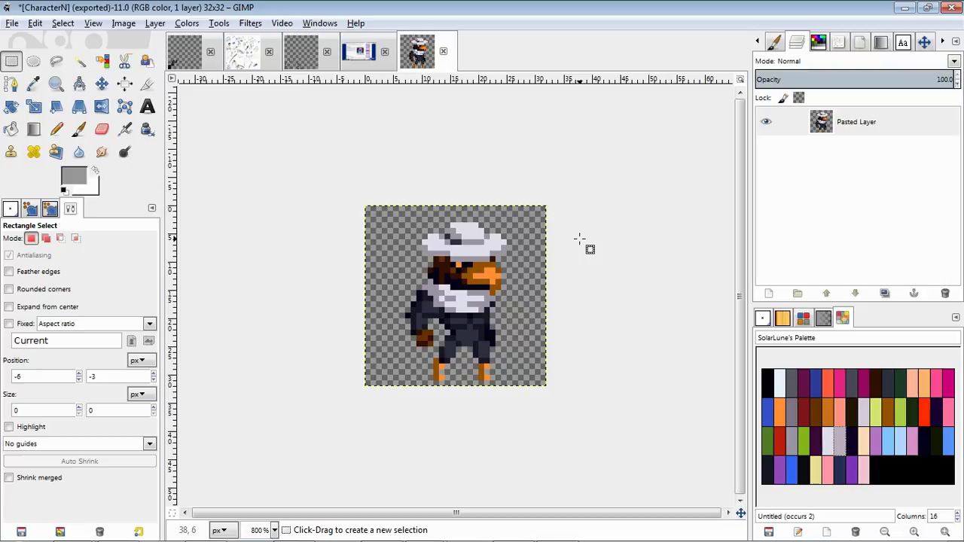
# Step: Duplicate the sprite layer and desaturate the copy using Luminosity
pyautogui.click(885, 295)
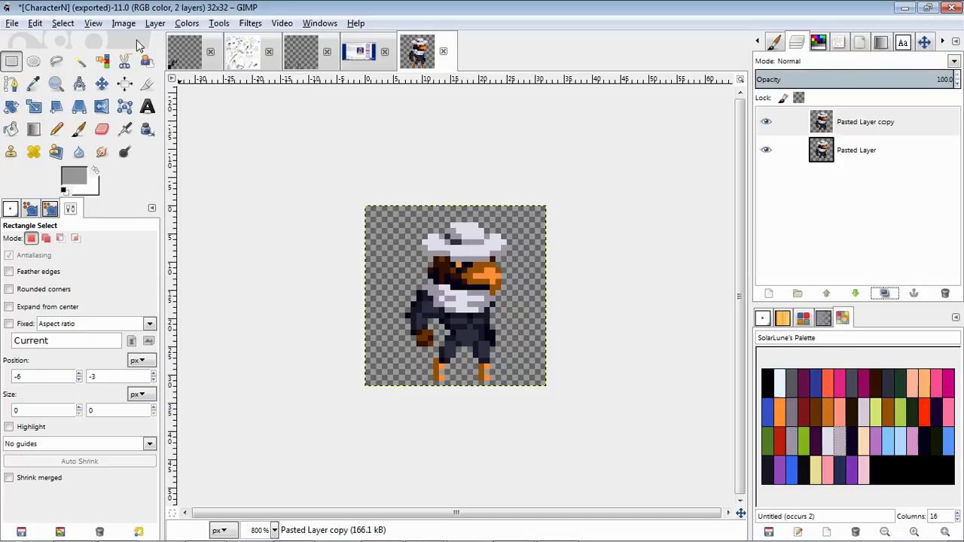
pyautogui.click(186, 23)
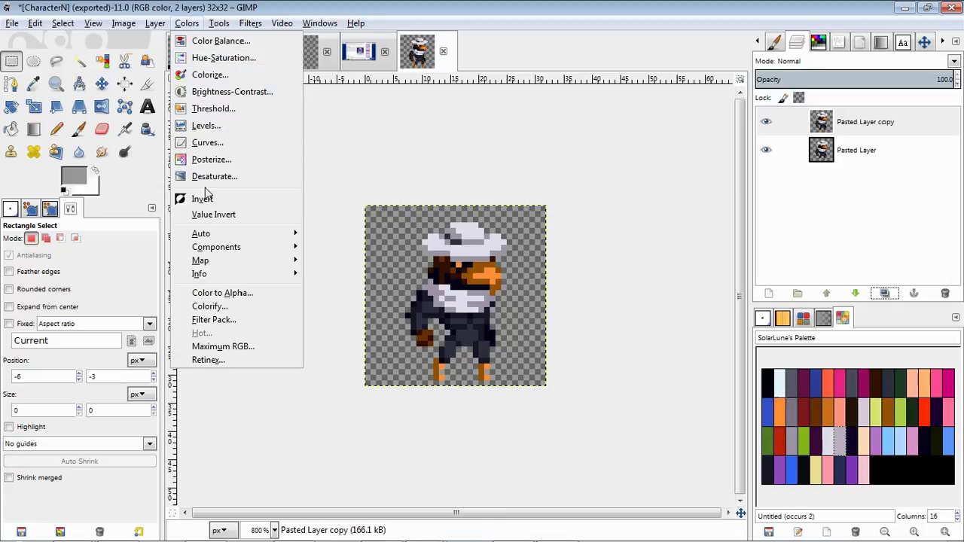
pyautogui.click(211, 176)
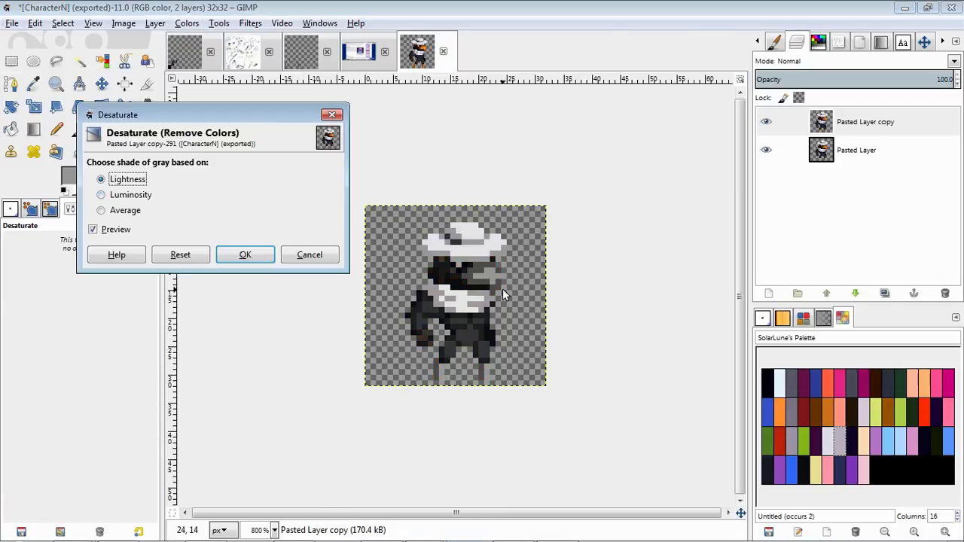
pyautogui.click(101, 195)
pyautogui.click(234, 256)
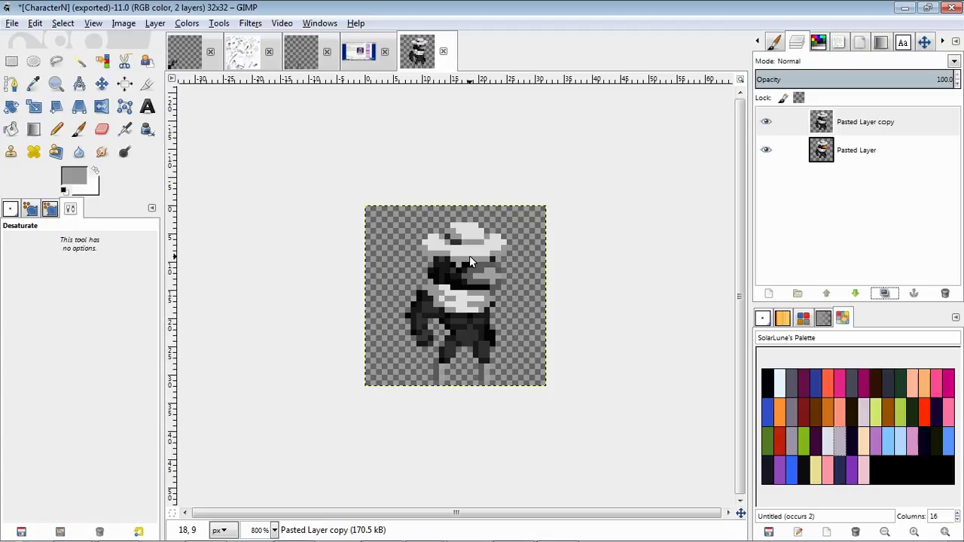
# Step: Switch to the Pencil tool for hard-edged pixel drawing
pyautogui.keyDown('ctrl'); pyautogui.scroll(1, 469, 261); pyautogui.keyUp('ctrl')
pyautogui.keyDown('ctrl'); pyautogui.scroll(-1, 485, 241); pyautogui.keyUp('ctrl')
pyautogui.press('r')
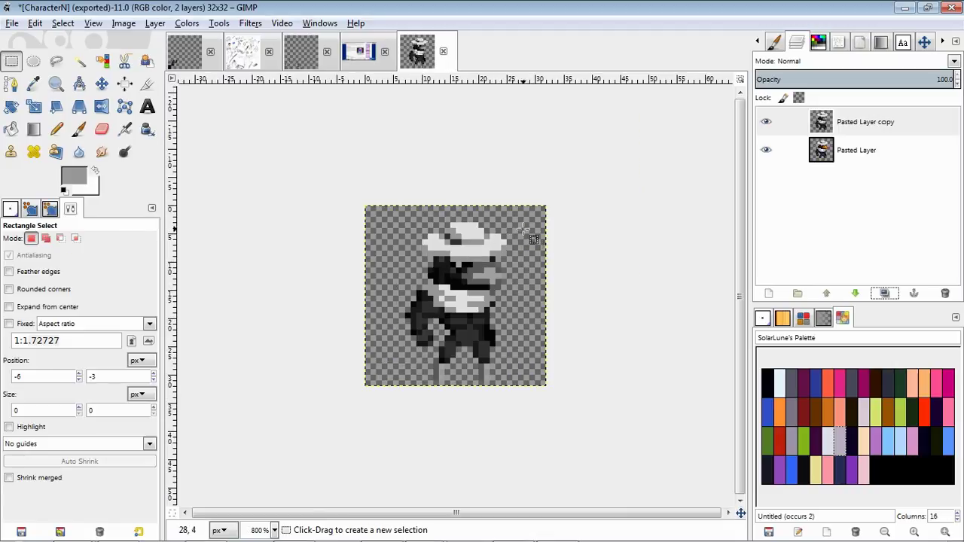
pyautogui.press('n')
pyautogui.keyDown('ctrl'); pyautogui.scroll(1, 573, 264); pyautogui.keyUp('ctrl')
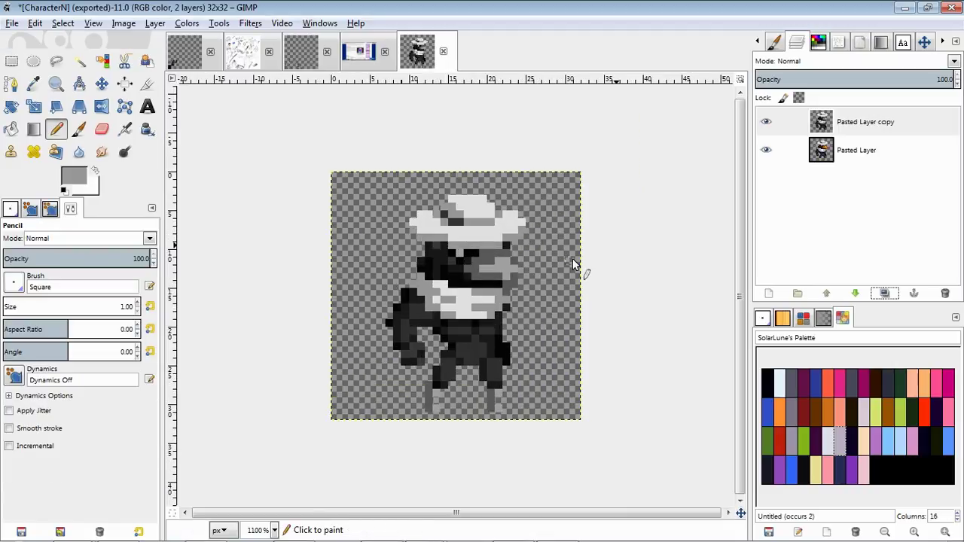
# Step: Rename the original coloured sprite layer to 'Diffuse'
pyautogui.click(857, 153)
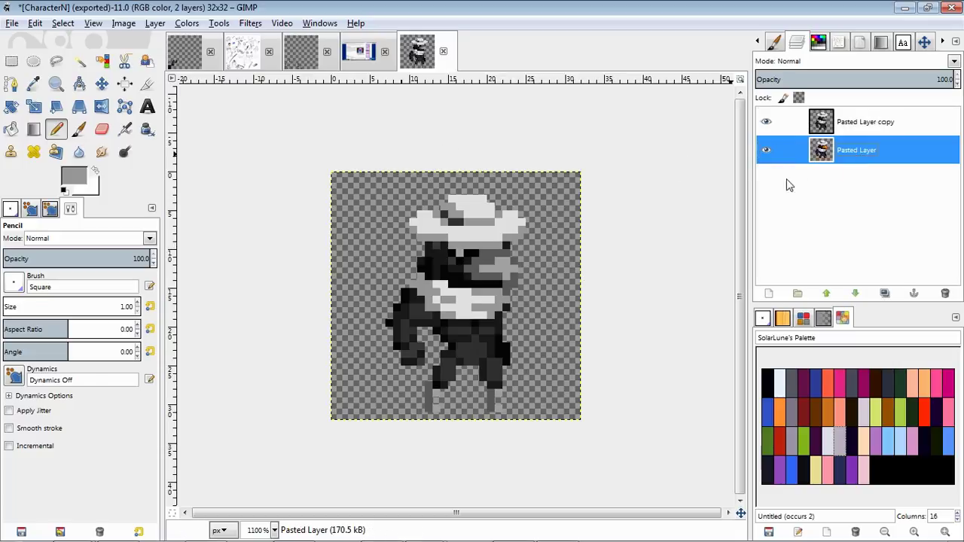
pyautogui.click(866, 122)
pyautogui.doubleClick(857, 150)
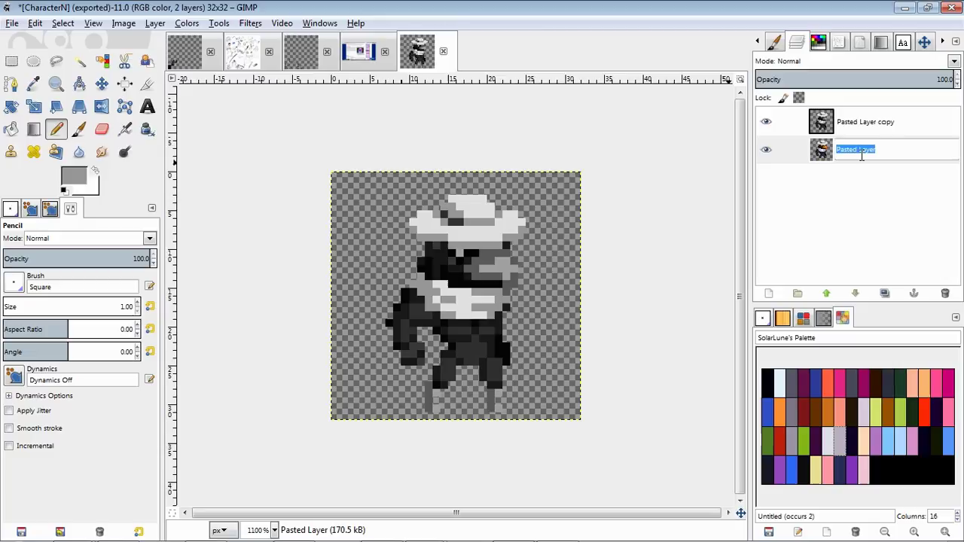
pyautogui.write('Diffuse')
pyautogui.press('Return')
# Step: Rename the greyscale copy layer to 'Spec'
pyautogui.doubleClick(859, 121)
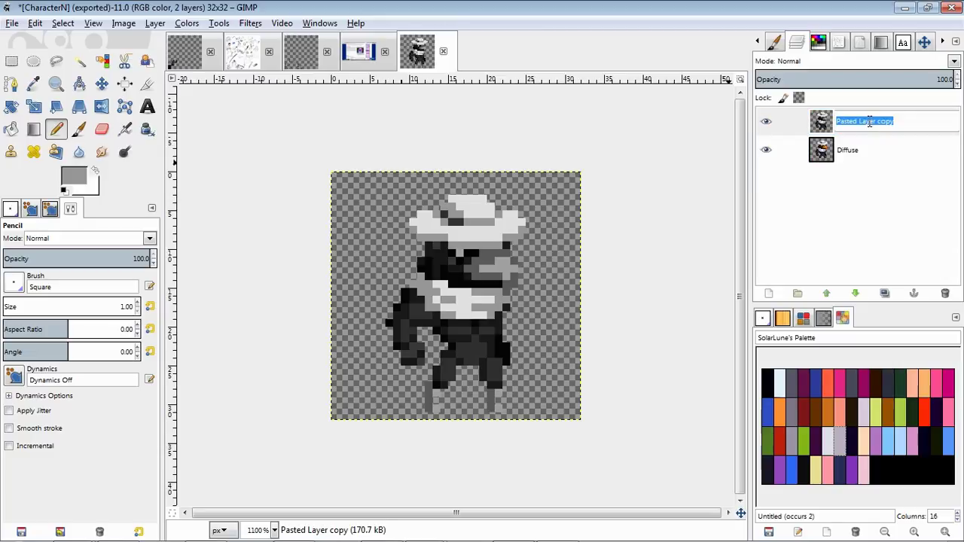
pyautogui.write('Spec')
pyautogui.press('Return')
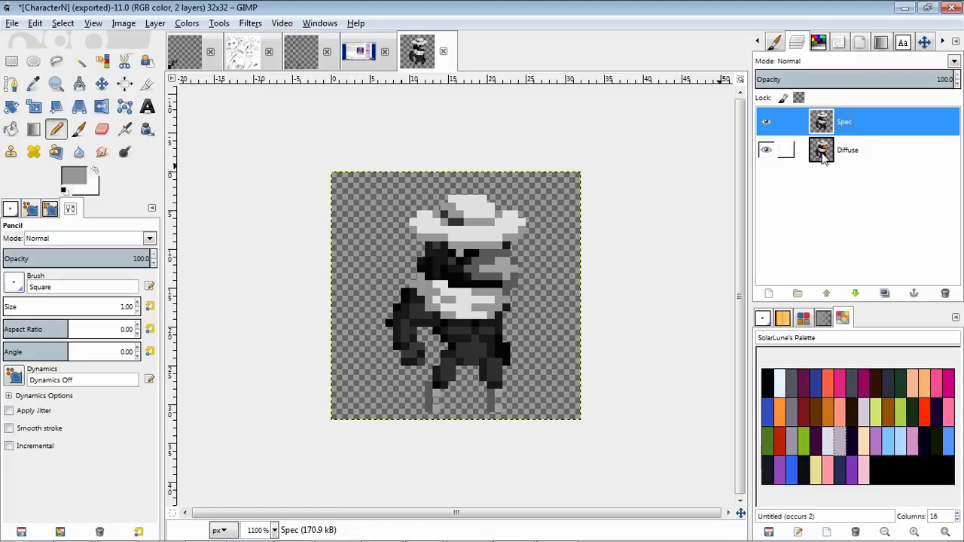
# Step: Stretch the Spec layer's brightness to the full range from the Colors menu
pyautogui.click(187, 23)
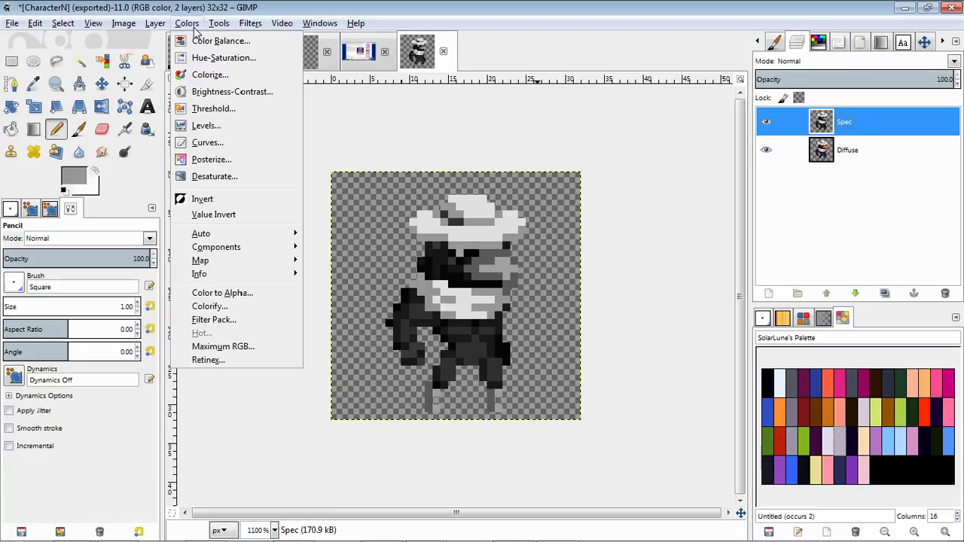
pyautogui.moveTo(219, 233)
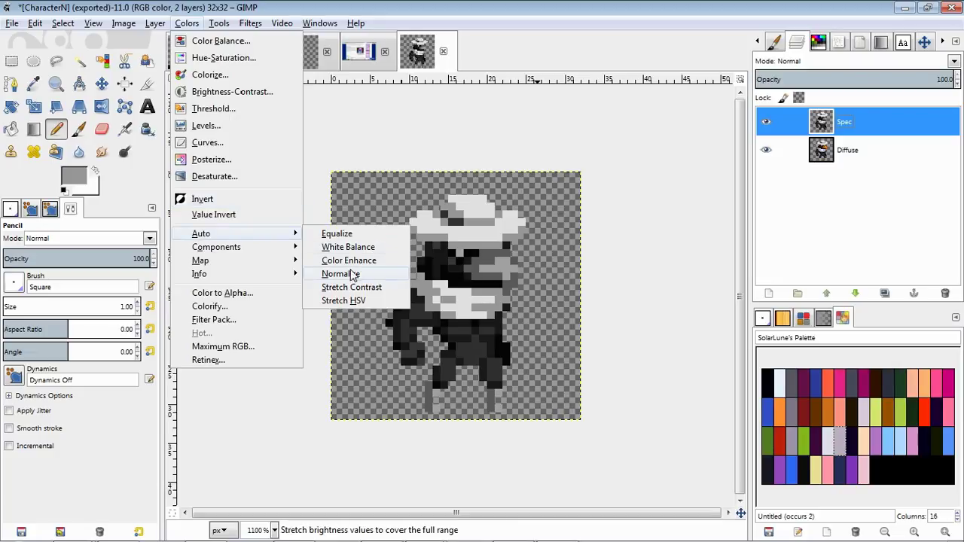
pyautogui.click(351, 275)
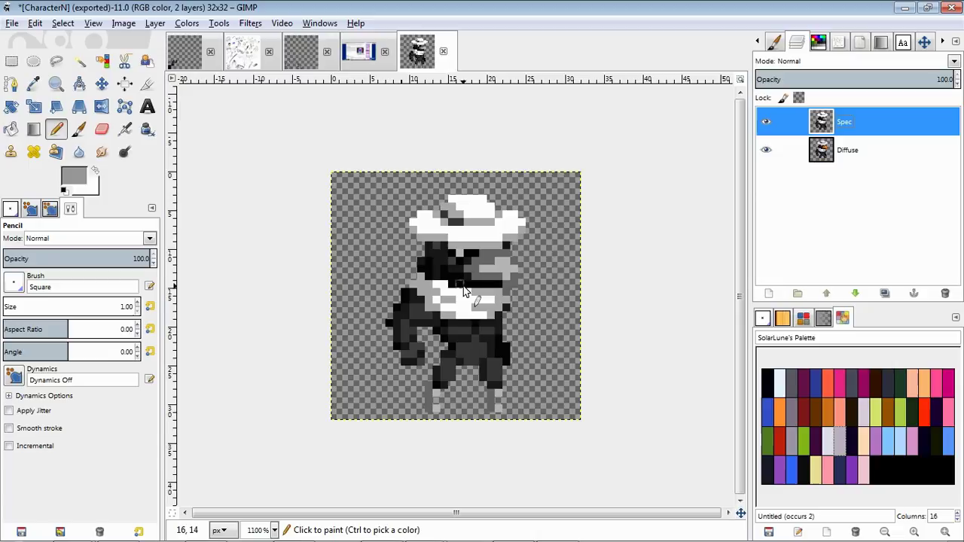
# Step: Bring up the Filters > Map submenu
pyautogui.click(179, 25)
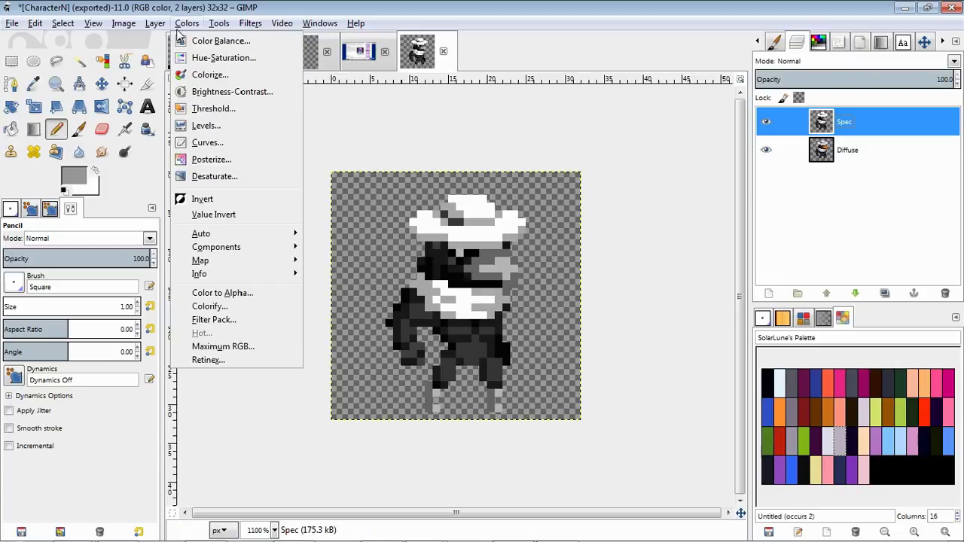
pyautogui.moveTo(250, 23)
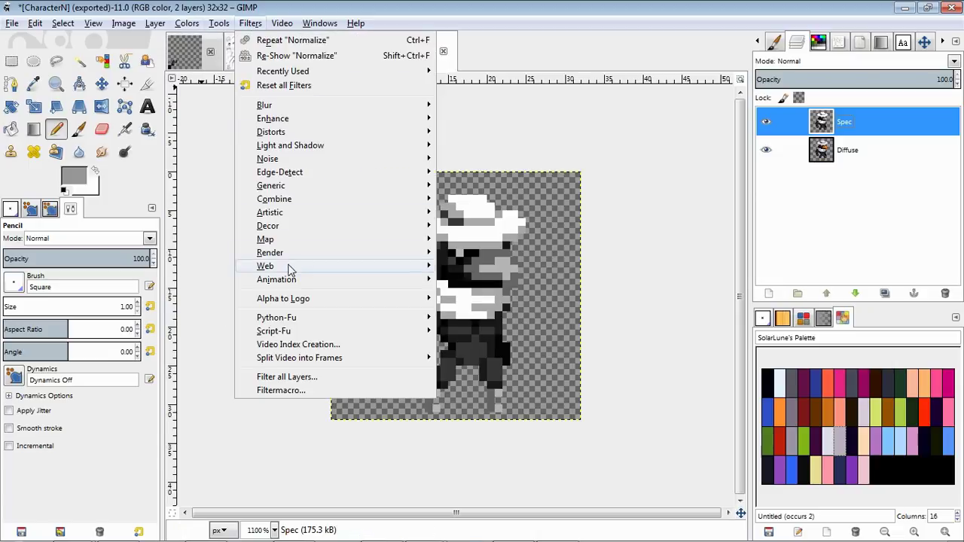
pyautogui.moveTo(307, 240)
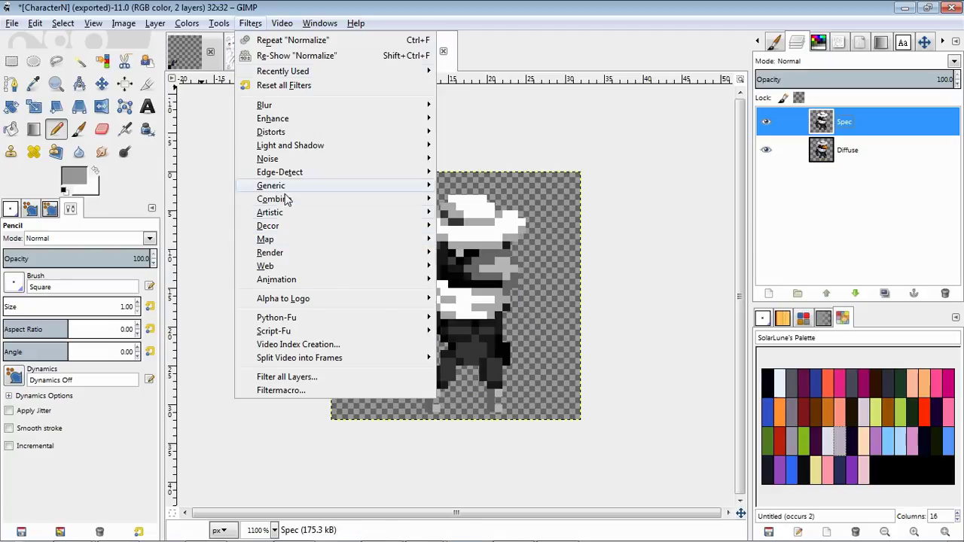
# Step: Open Normalmap with scale 1 and Invert Y unchecked
pyautogui.moveTo(288, 239)
pyautogui.click(486, 338)
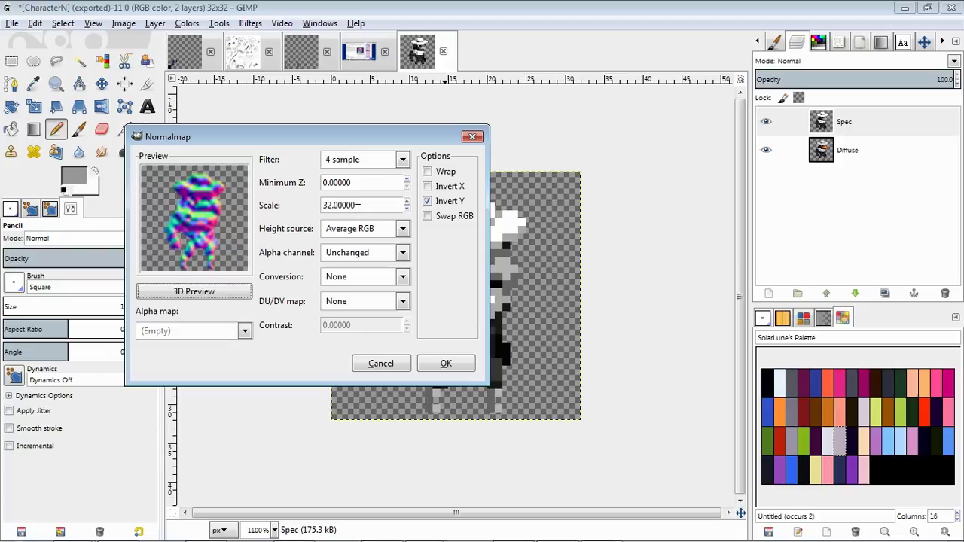
pyautogui.press('Tab')
pyautogui.write('1')
pyautogui.press('Tab')
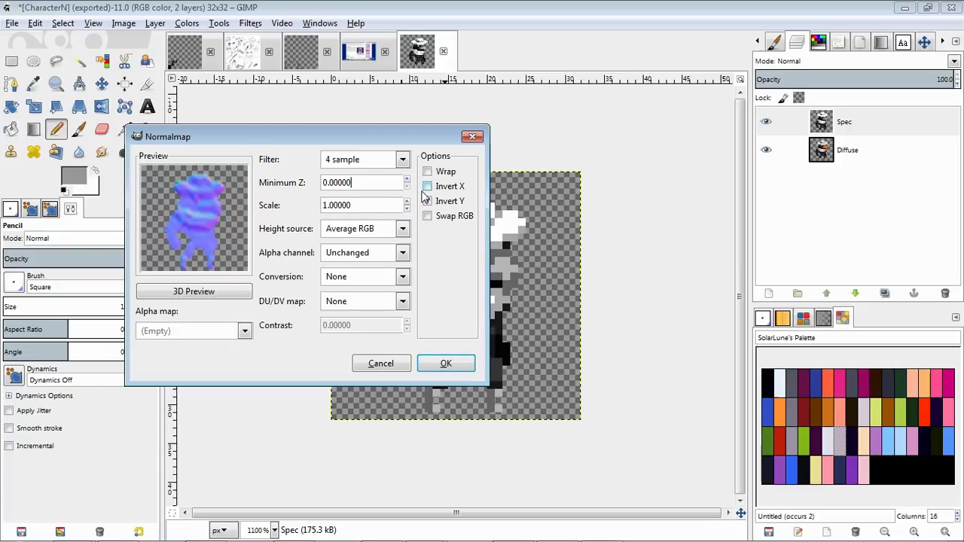
pyautogui.click(427, 201)
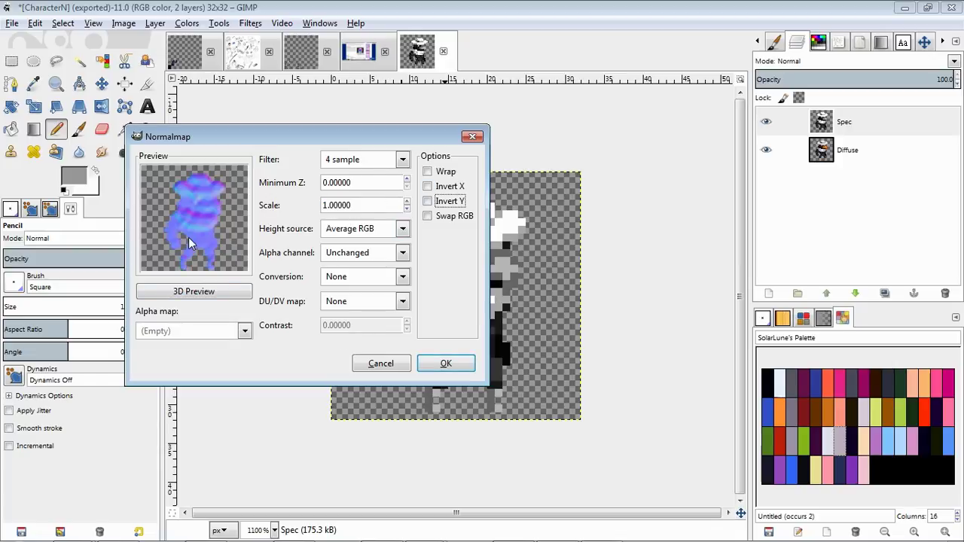
# Step: Open the 3D Preview and place it beside the Normalmap settings
pyautogui.click(205, 286)
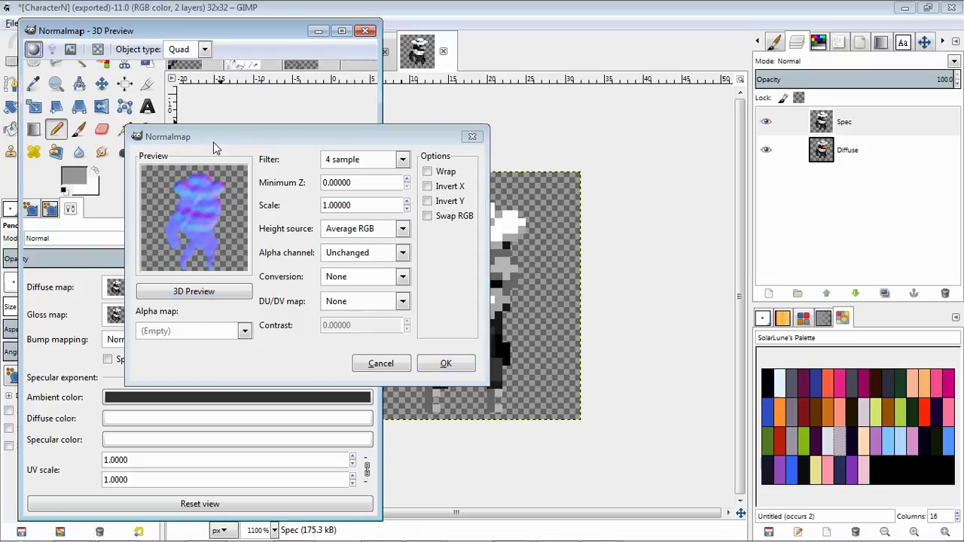
pyautogui.moveTo(249, 19); pyautogui.dragTo(675, 43)
pyautogui.moveTo(316, 136); pyautogui.dragTo(225, 130)
# Step: Tilt the preview plane and try a white ambient colour before reverting to dark grey
pyautogui.moveTo(558, 48); pyautogui.dragTo(537, 16)
pyautogui.moveTo(573, 113); pyautogui.dragTo(550, 106)
pyautogui.click(552, 379)
pyautogui.click(581, 309)
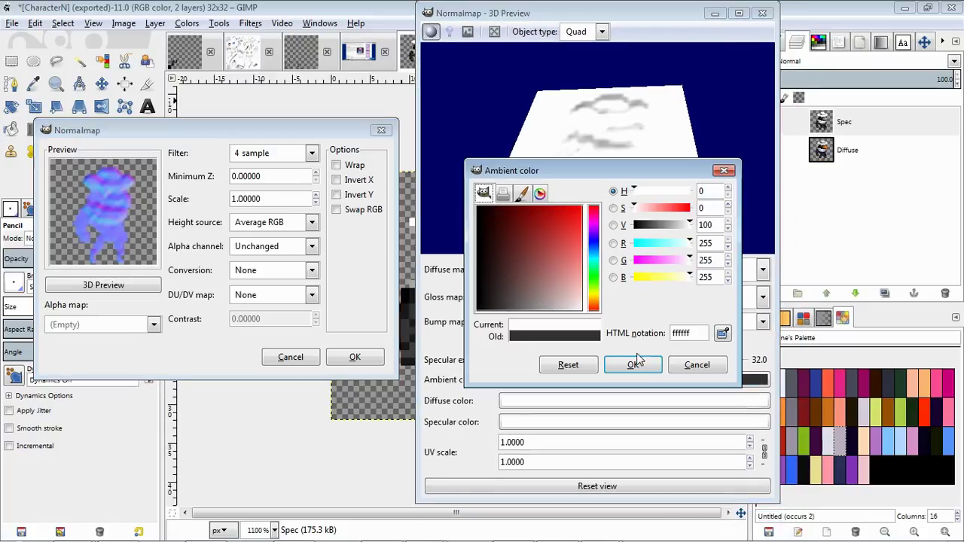
pyautogui.click(633, 365)
pyautogui.click(511, 386)
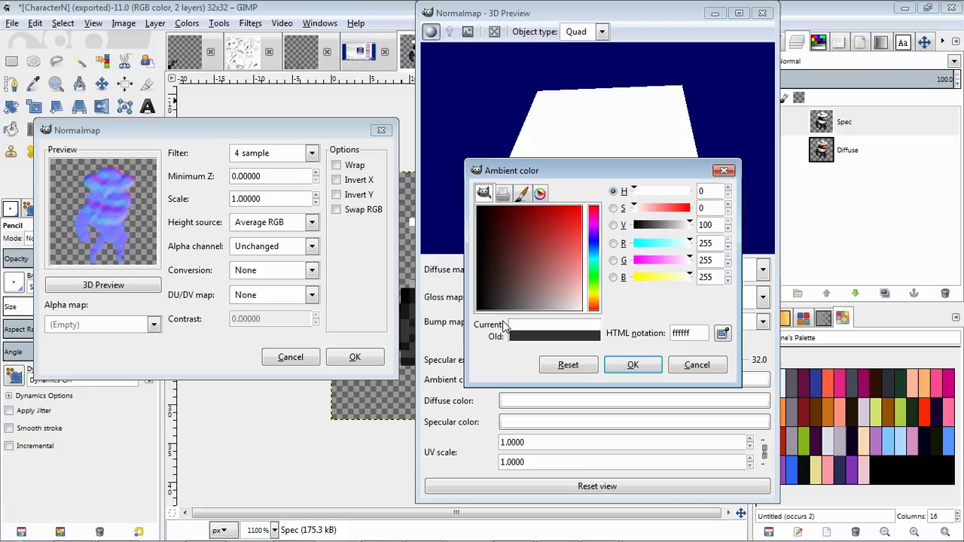
pyautogui.click(482, 293)
pyautogui.click(631, 365)
# Step: Use Diffuse as diffuse map and Spec as gloss map, enabling specular lighting
pyautogui.click(549, 285)
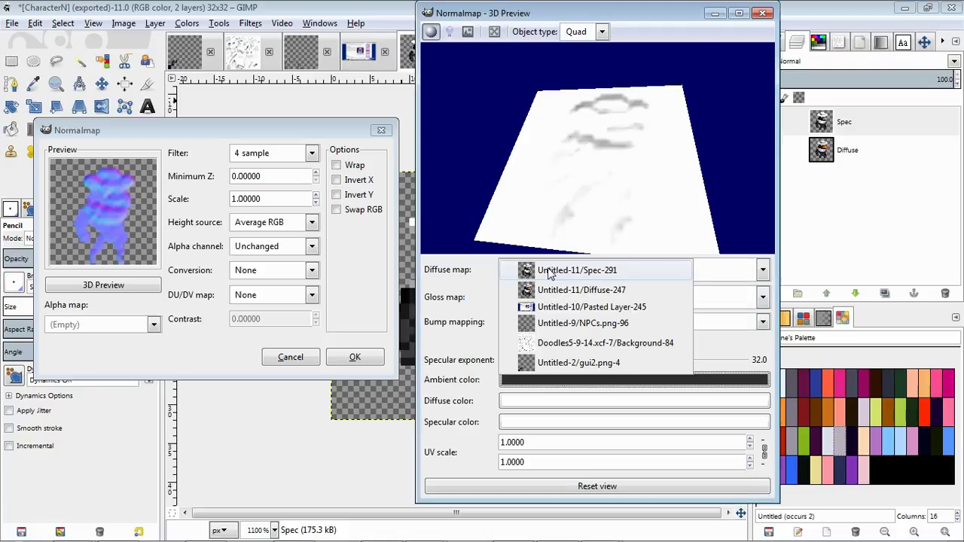
pyautogui.click(549, 284)
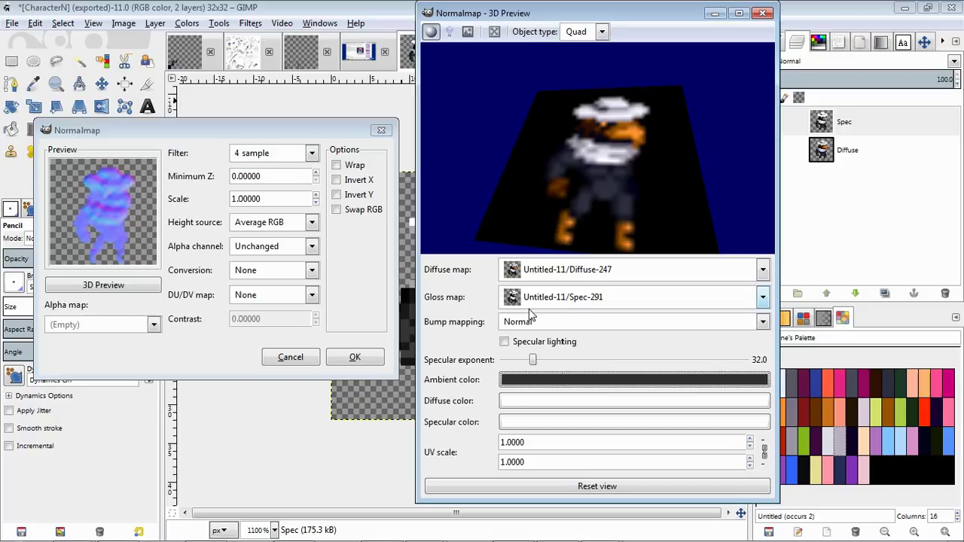
pyautogui.click(531, 301)
pyautogui.click(537, 303)
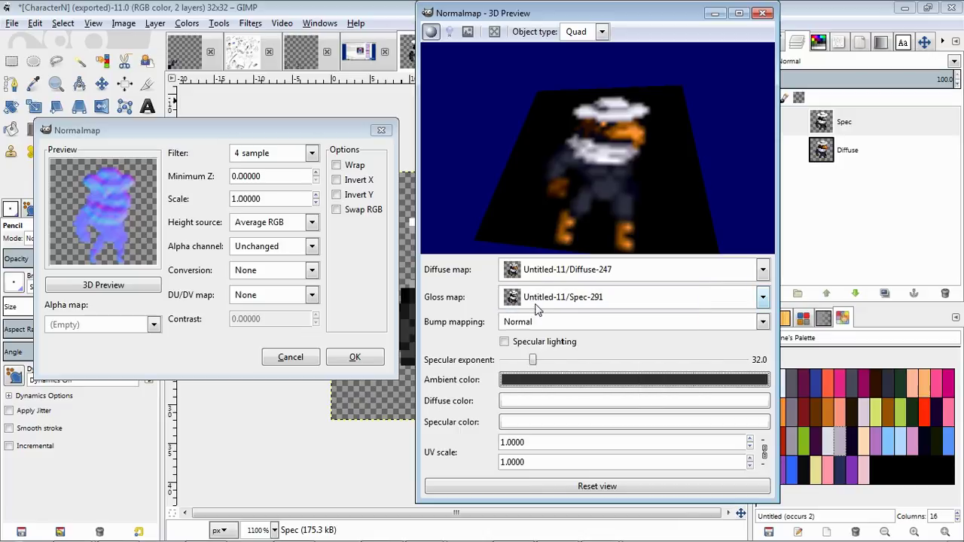
pyautogui.click(504, 342)
pyautogui.moveTo(611, 181); pyautogui.dragTo(590, 235)
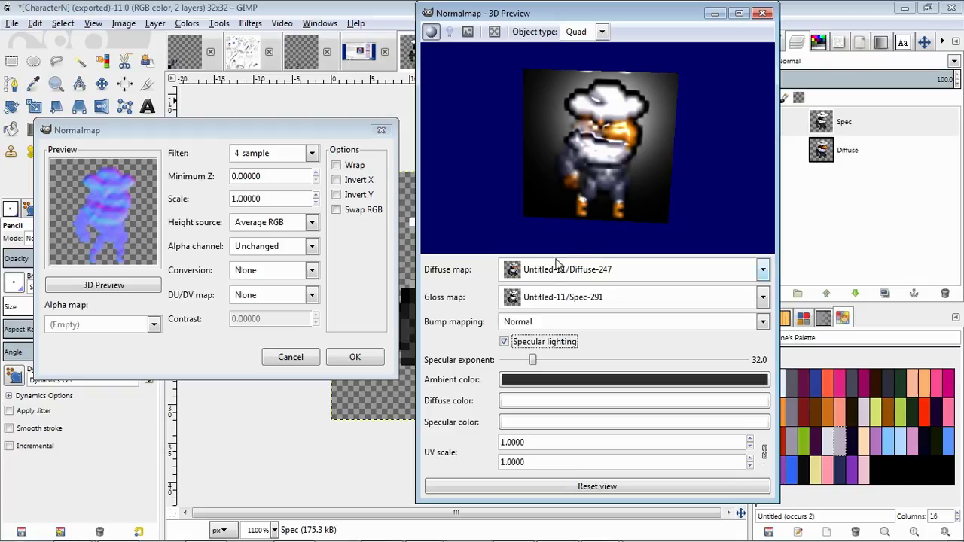
pyautogui.moveTo(556, 250); pyautogui.dragTo(591, 188)
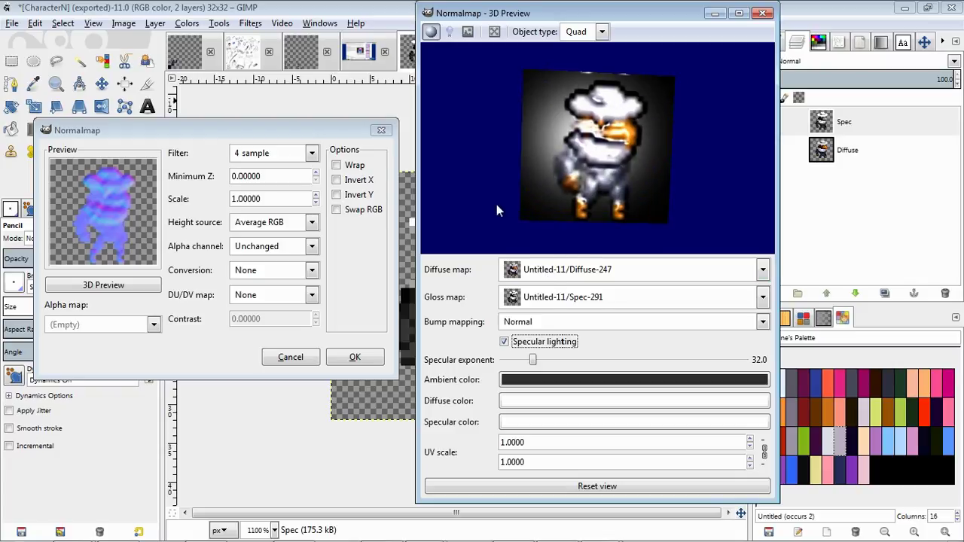
pyautogui.moveTo(497, 204)
pyautogui.mouseDown()
pyautogui.moveTo(600, 163)
pyautogui.moveTo(552, 197)
pyautogui.moveTo(587, 174)
pyautogui.moveTo(426, 156)
pyautogui.mouseUp()
pyautogui.moveTo(636, 207)
pyautogui.mouseDown()
pyautogui.moveTo(649, 206)
pyautogui.moveTo(624, 189)
pyautogui.moveTo(629, 207)
pyautogui.moveTo(604, 218)
pyautogui.moveTo(636, 205)
pyautogui.mouseUp()
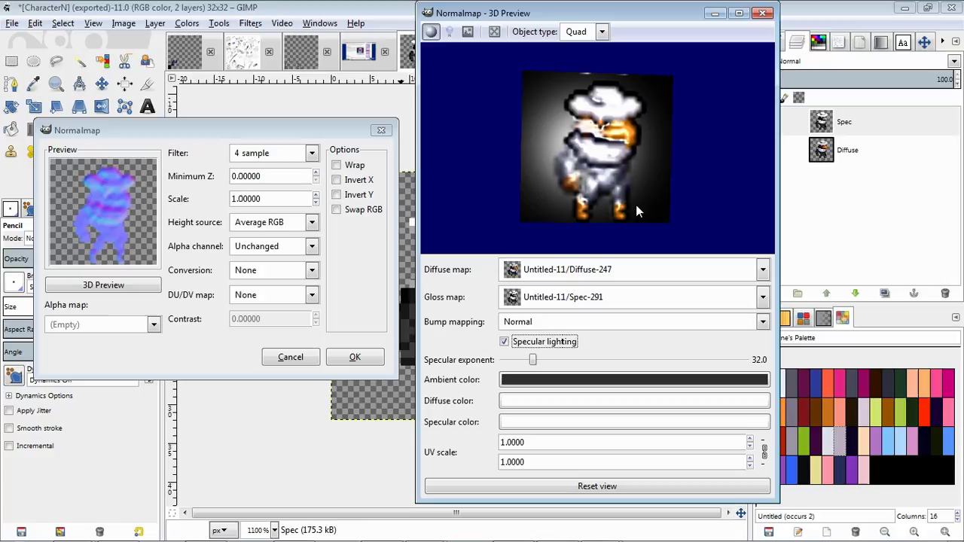
pyautogui.moveTo(561, 181); pyautogui.dragTo(503, 189)
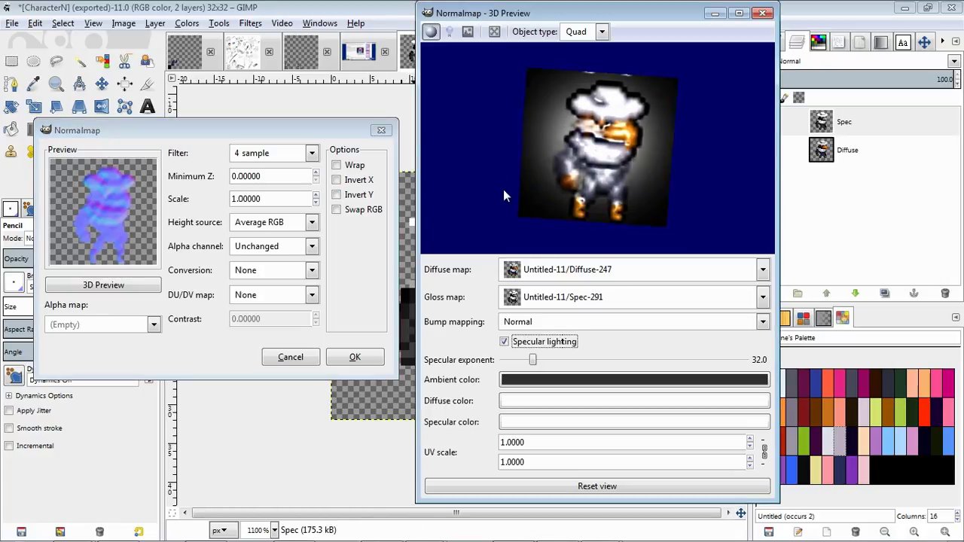
pyautogui.click(516, 341)
pyautogui.moveTo(626, 211)
pyautogui.mouseDown()
pyautogui.moveTo(582, 173)
pyautogui.moveTo(641, 200)
pyautogui.mouseUp()
pyautogui.click(504, 341)
pyautogui.moveTo(576, 216); pyautogui.dragTo(641, 193)
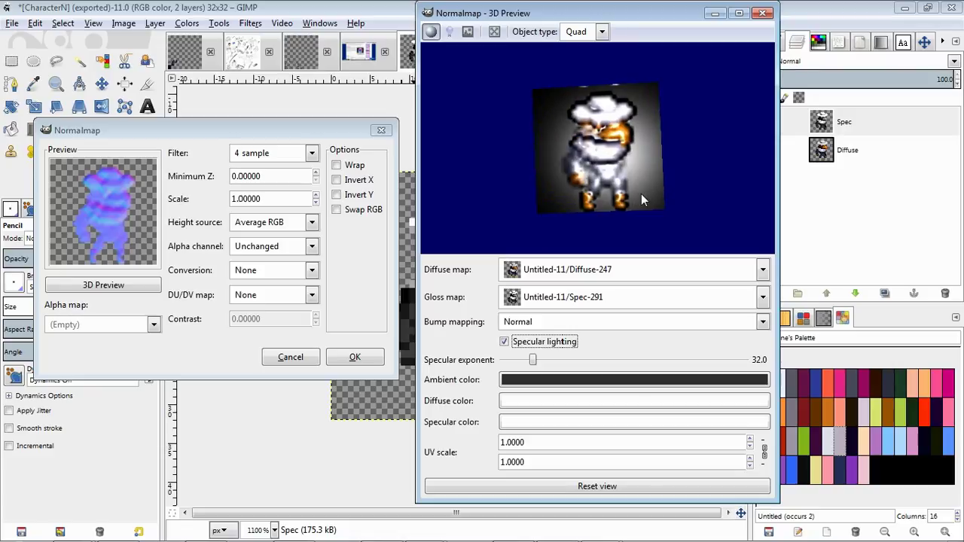
pyautogui.click(527, 343)
pyautogui.click(520, 343)
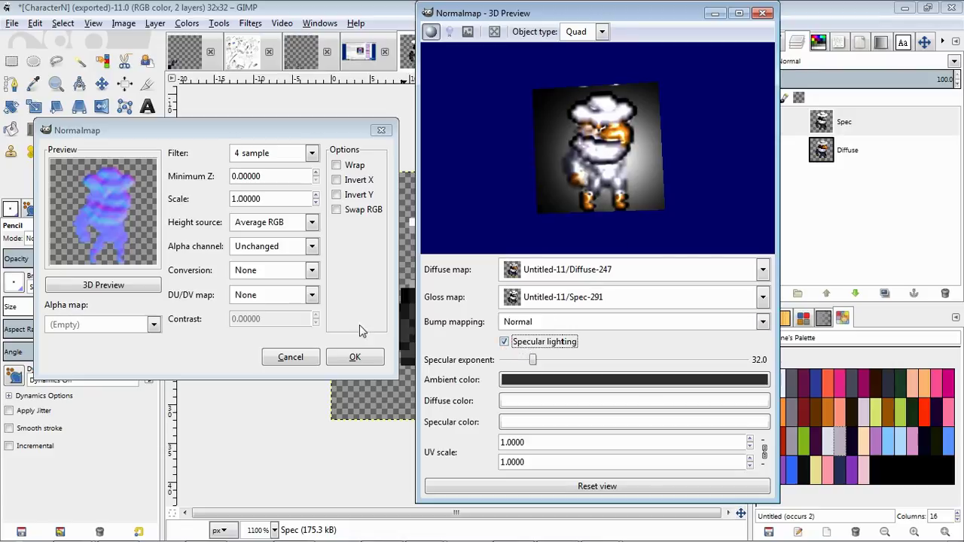
pyautogui.click(193, 153)
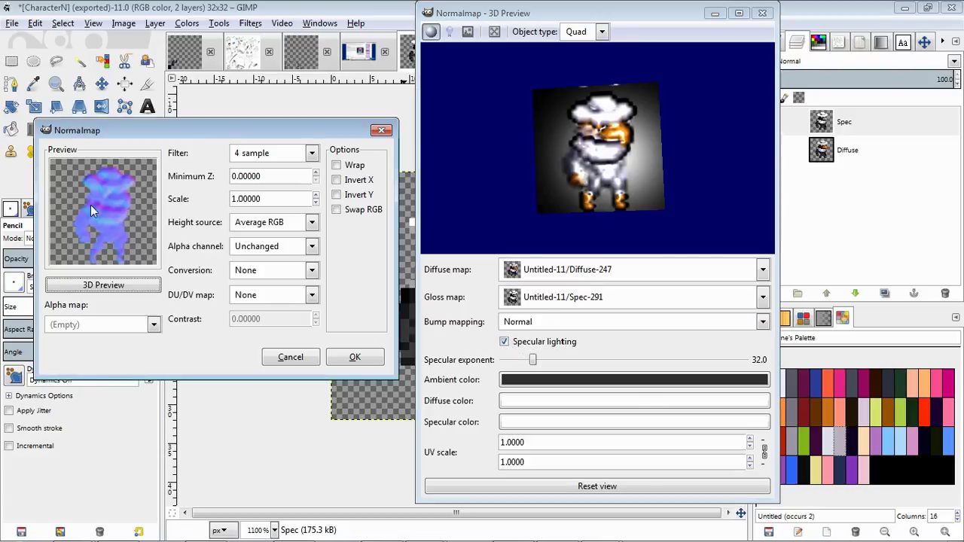
# Step: Turn on Invert Y and reset the normal map scale to 1
pyautogui.click(364, 196)
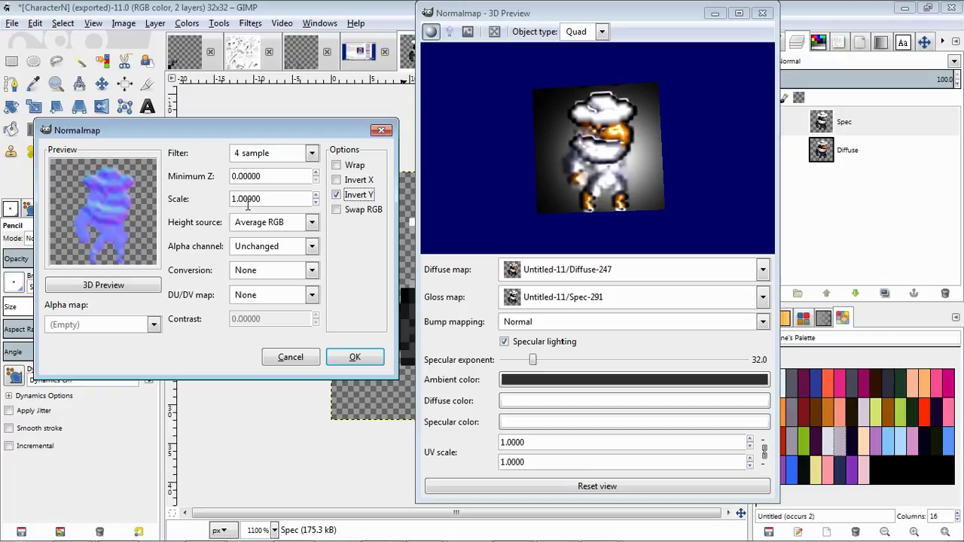
pyautogui.scroll(9, 314, 197)
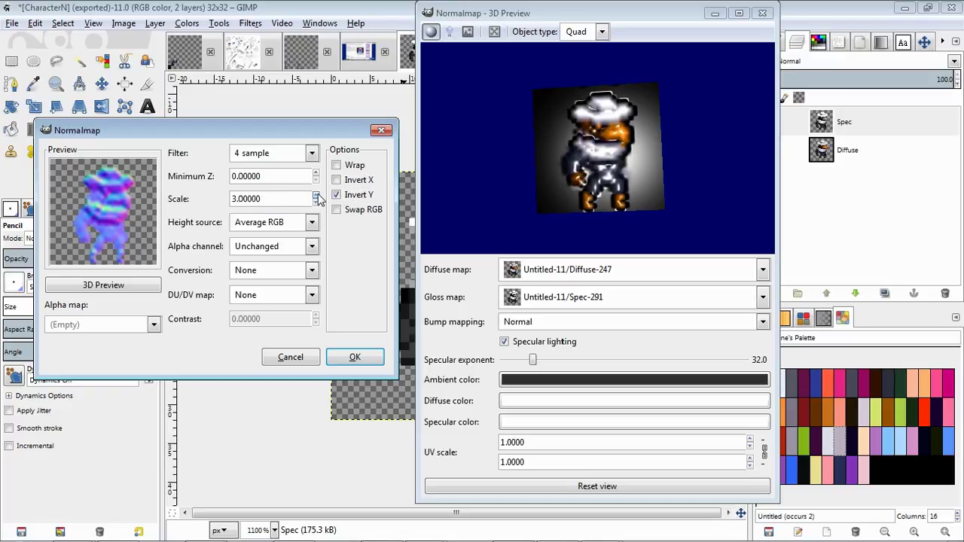
pyautogui.scroll(1, 316, 200)
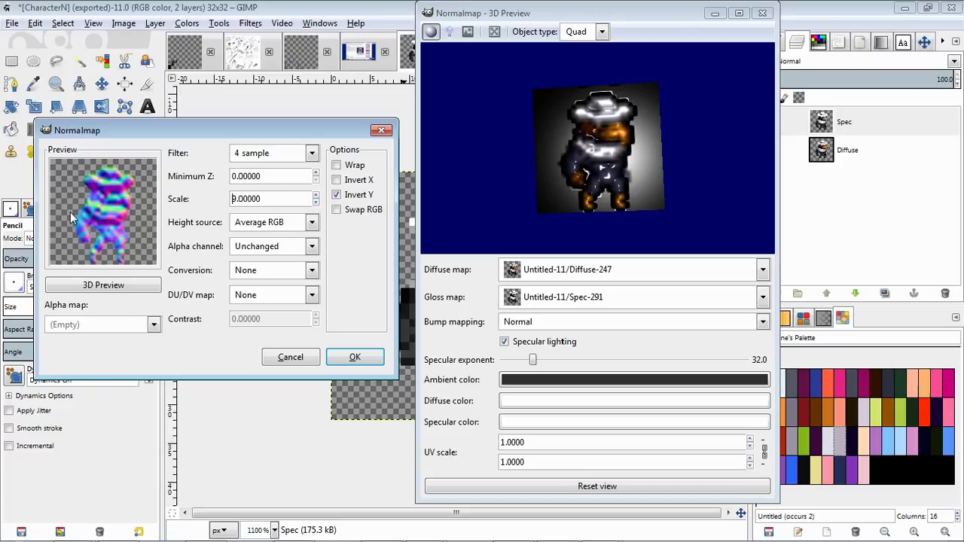
pyautogui.rightClick(316, 195)
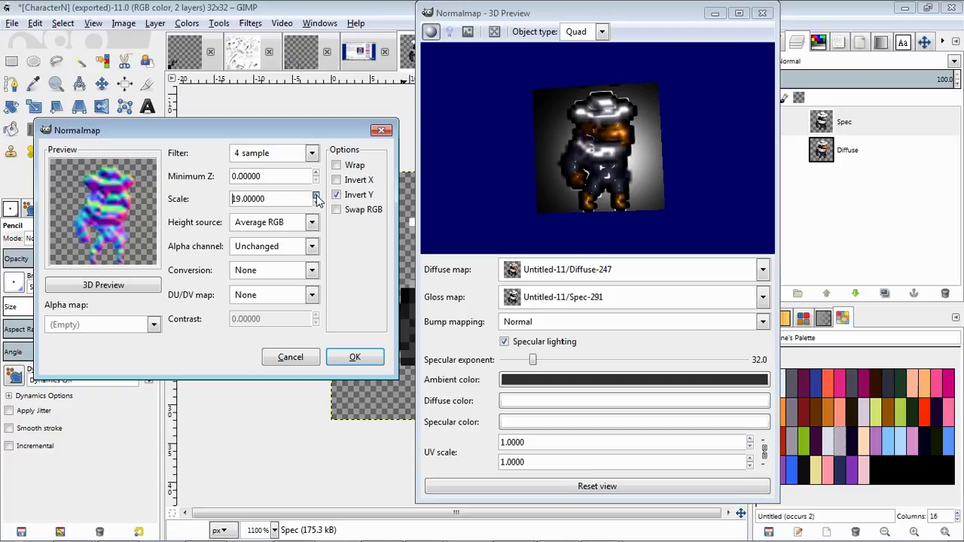
pyautogui.moveTo(316, 200); pyautogui.dragTo(231, 205)
pyautogui.write('1')
pyautogui.press('Tab')
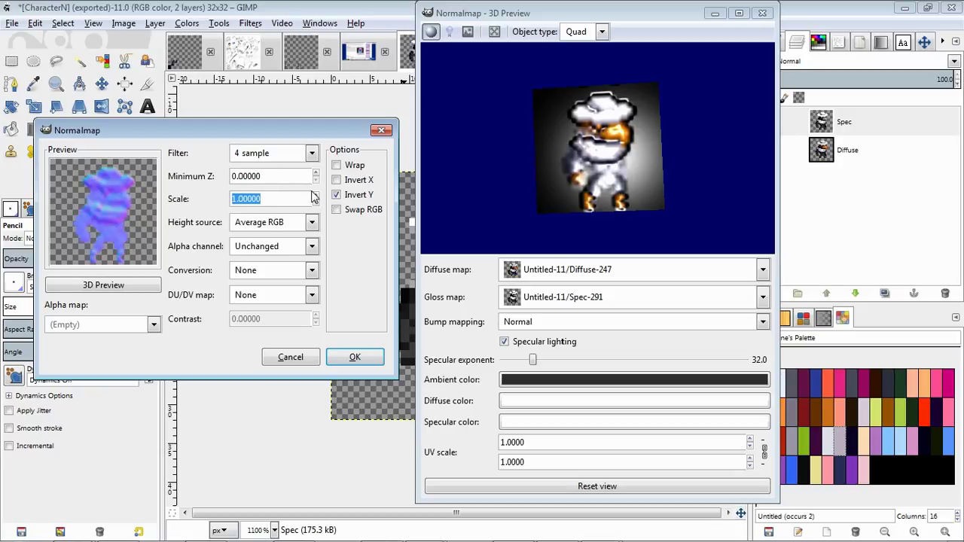
# Step: Raise the normal map scale to 2, then 4
pyautogui.click(315, 195)
pyautogui.doubleClick(246, 198)
pyautogui.write('1')
pyautogui.click(257, 176)
pyautogui.doubleClick(270, 197)
pyautogui.write('2')
pyautogui.click(258, 178)
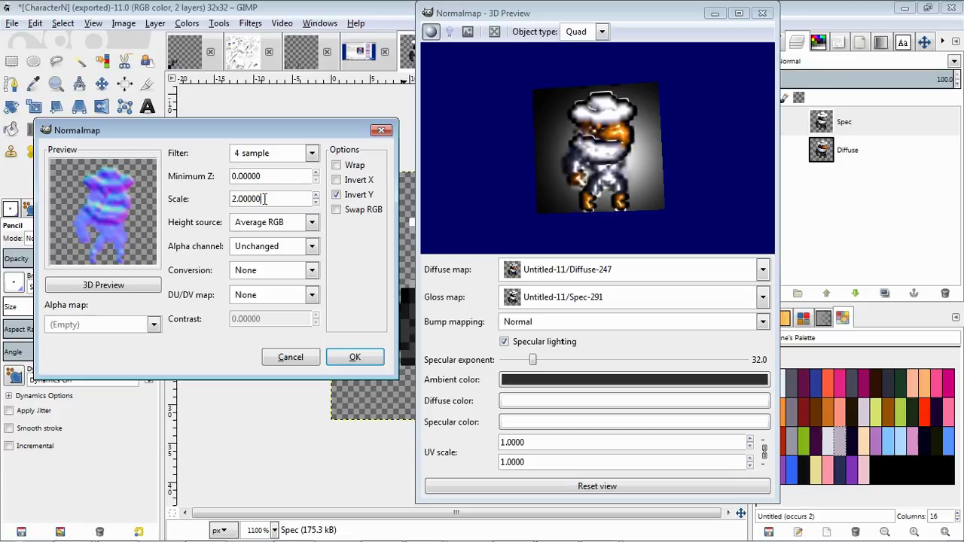
pyautogui.doubleClick(263, 199)
pyautogui.write('4')
pyautogui.click(246, 175)
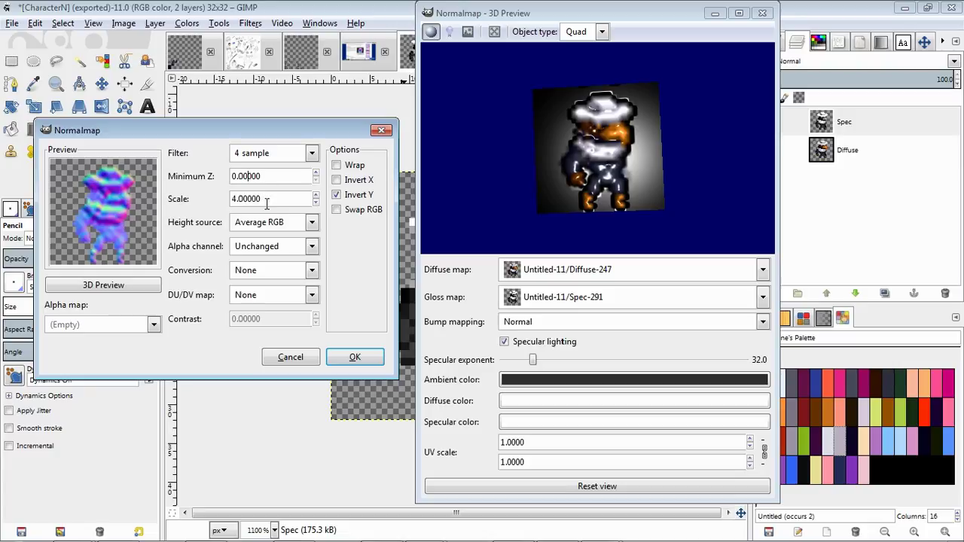
# Step: Raise the scale further to 8 and then 16
pyautogui.doubleClick(272, 199)
pyautogui.write('8')
pyautogui.click(276, 177)
pyautogui.doubleClick(272, 199)
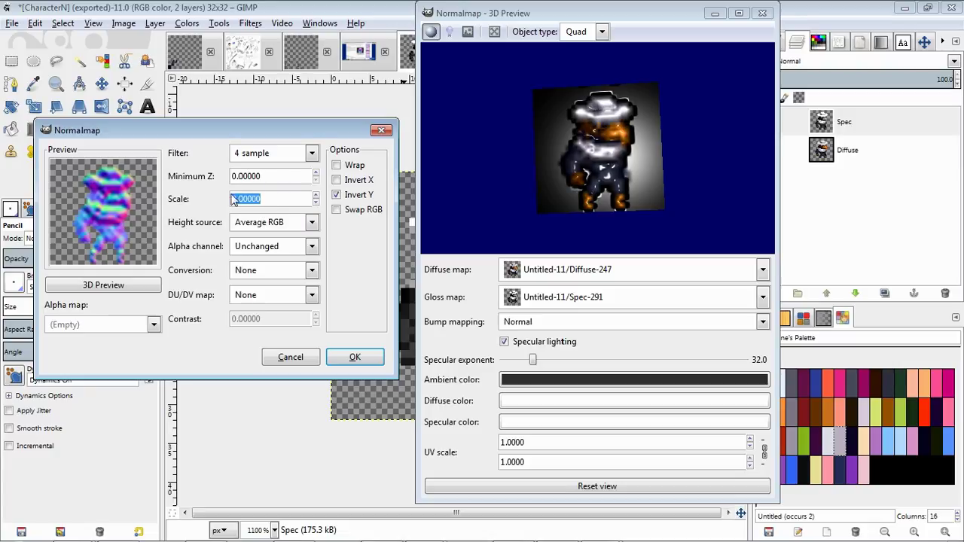
pyautogui.write('16')
pyautogui.click(276, 176)
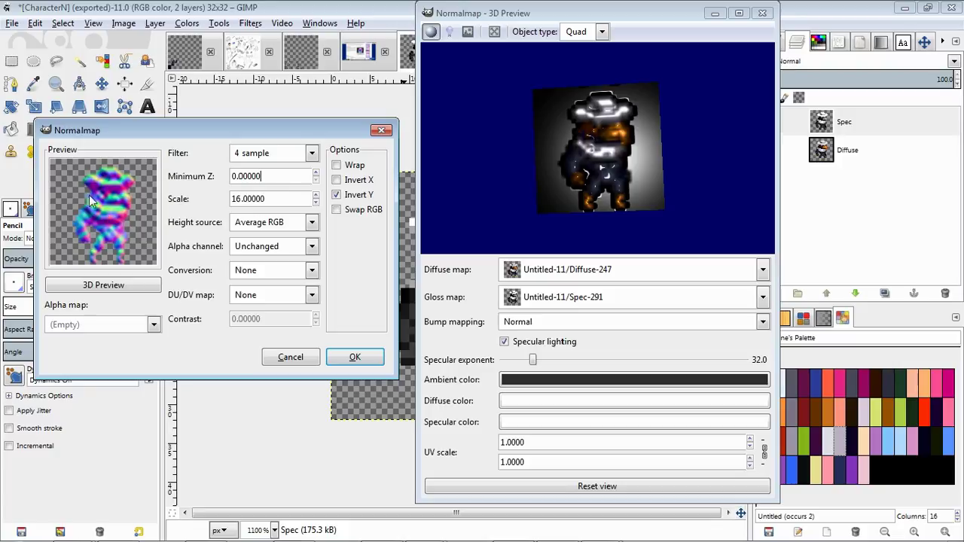
# Step: Rotate the preview sprite, then drop the scale from 8 to 2
pyautogui.moveTo(644, 184); pyautogui.dragTo(665, 160)
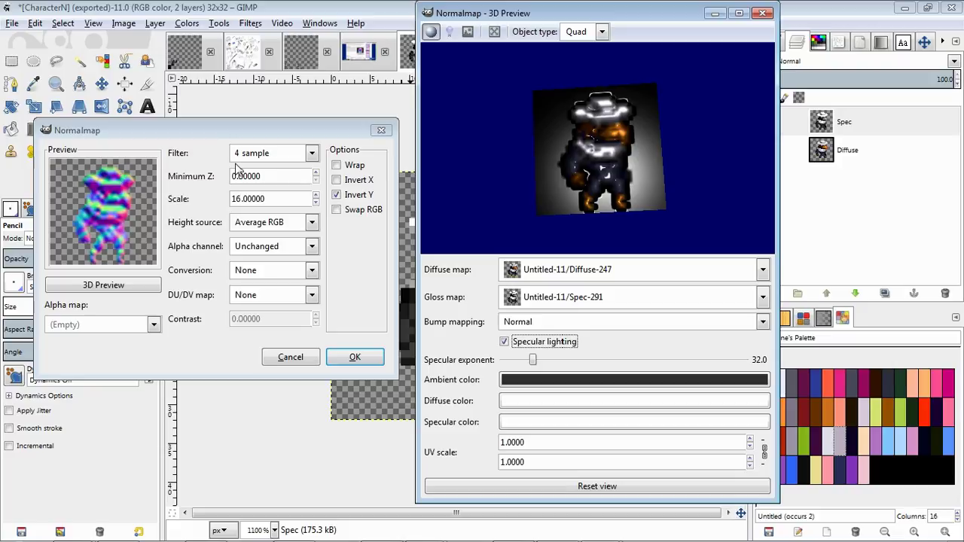
pyautogui.click(275, 195)
pyautogui.write('8')
pyautogui.click(274, 175)
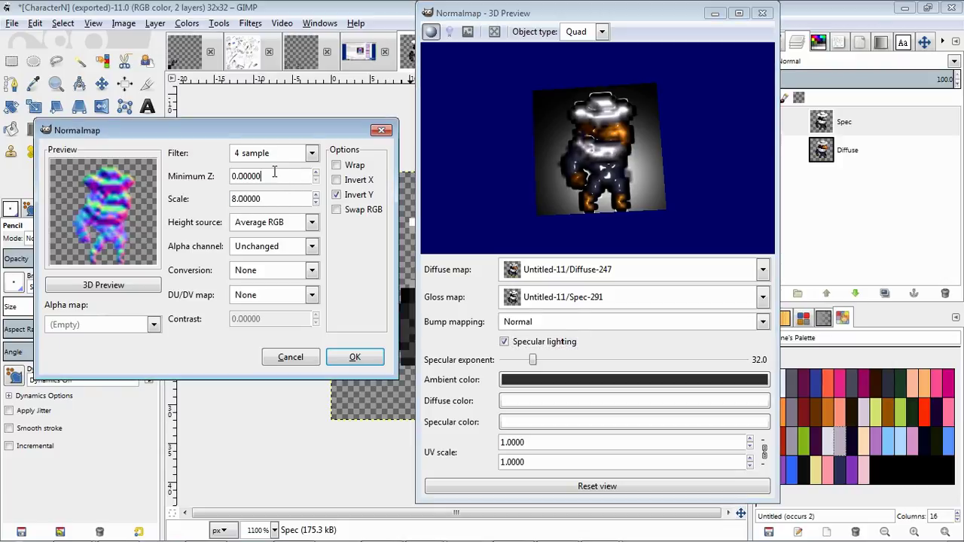
pyautogui.press('Tab')
pyautogui.write('2')
pyautogui.click(275, 176)
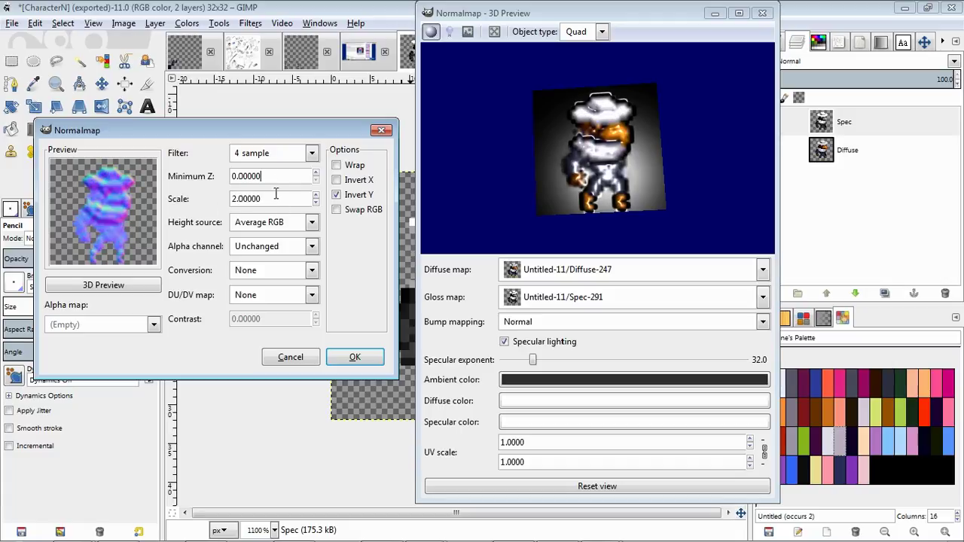
# Step: Alternate the scale between 4 and 2 to compare the relief
pyautogui.doubleClick(278, 199)
pyautogui.write('4')
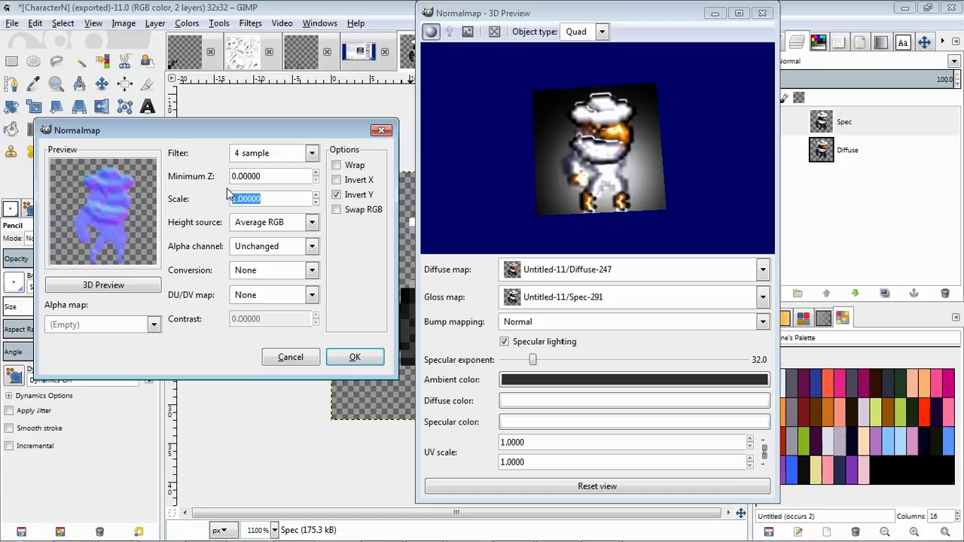
pyautogui.click(256, 178)
pyautogui.doubleClick(272, 199)
pyautogui.write('2')
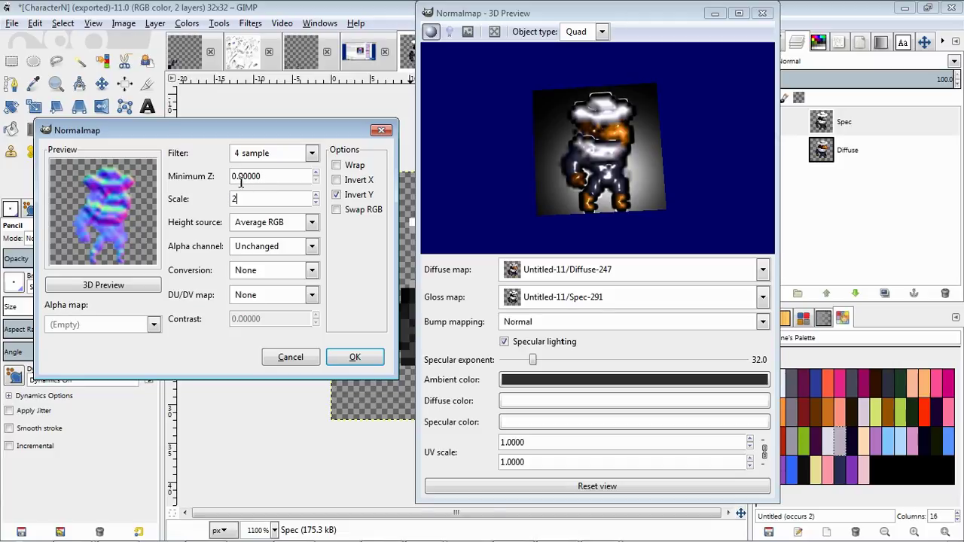
pyautogui.click(254, 177)
pyautogui.doubleClick(268, 199)
pyautogui.write('4')
pyautogui.click(255, 179)
pyautogui.doubleClick(260, 199)
pyautogui.write('2')
pyautogui.click(255, 179)
# Step: Settle the scale at 4 and orbit the preview quad to check its lighting
pyautogui.doubleClick(277, 199)
pyautogui.write('4')
pyautogui.click(248, 179)
pyautogui.doubleClick(270, 199)
pyautogui.write('2')
pyautogui.click(256, 178)
pyautogui.doubleClick(264, 198)
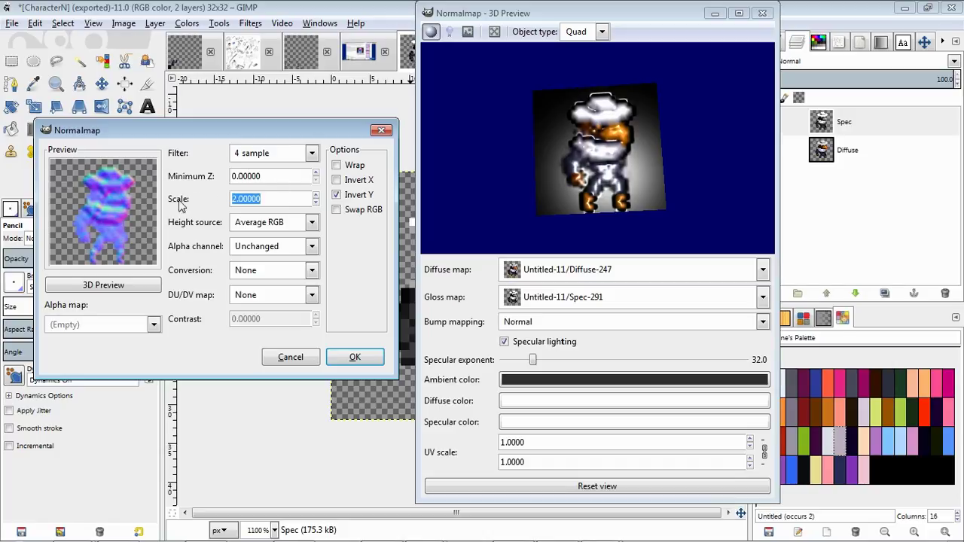
pyautogui.write('4')
pyautogui.click(257, 178)
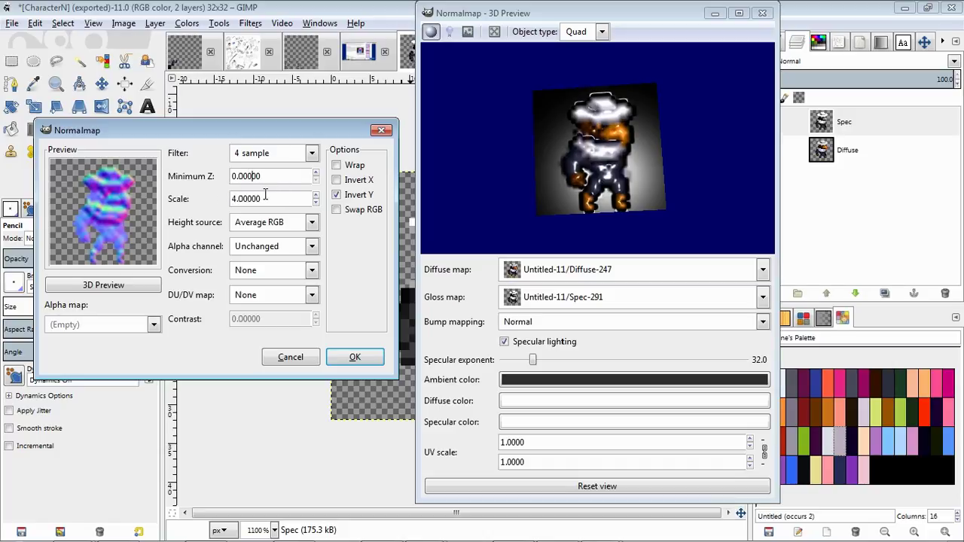
pyautogui.moveTo(533, 152)
pyautogui.mouseDown()
pyautogui.moveTo(528, 184)
pyautogui.moveTo(523, 156)
pyautogui.mouseUp()
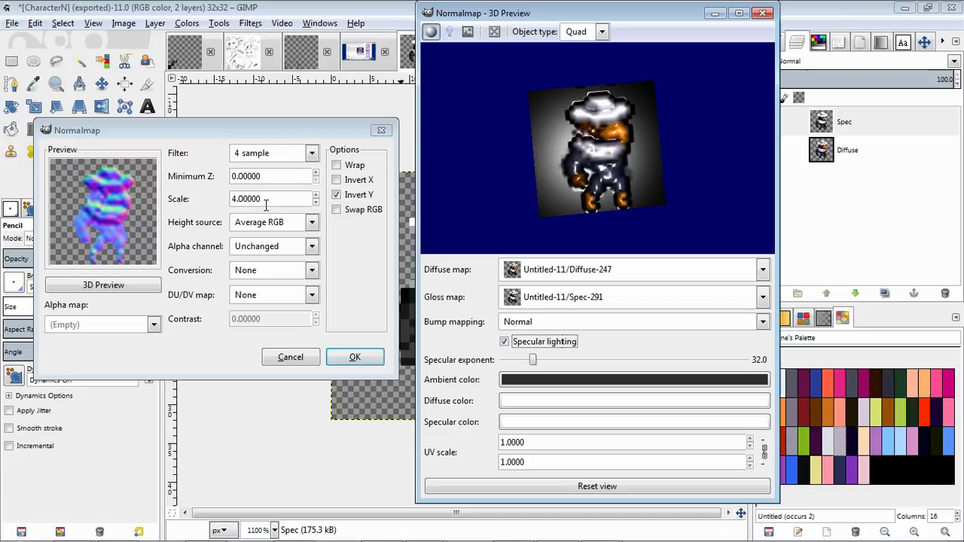
pyautogui.click(269, 179)
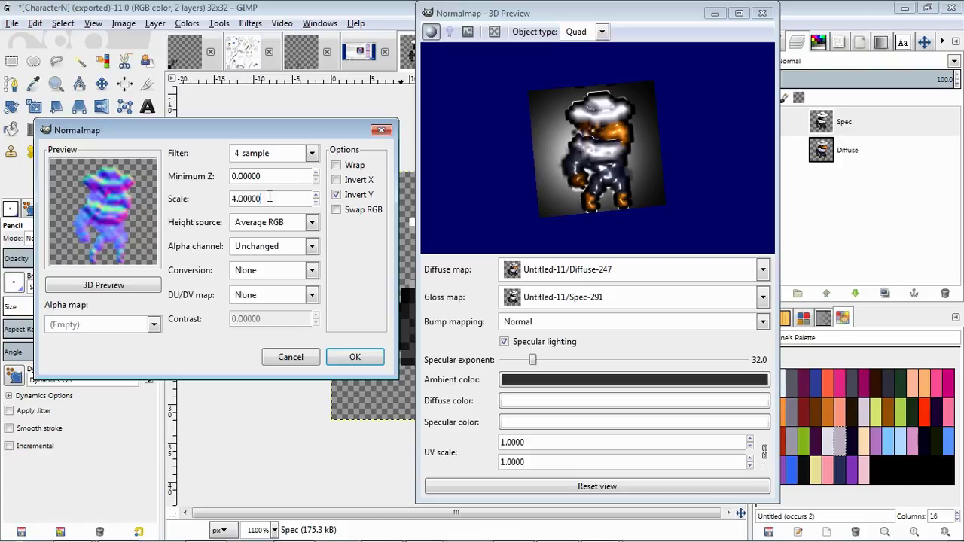
# Step: Compare the Sobel 3x3, Prewitt 3x3, Prewitt 5x5 and 3x3 normal-map filters in the preview
pyautogui.click(280, 156)
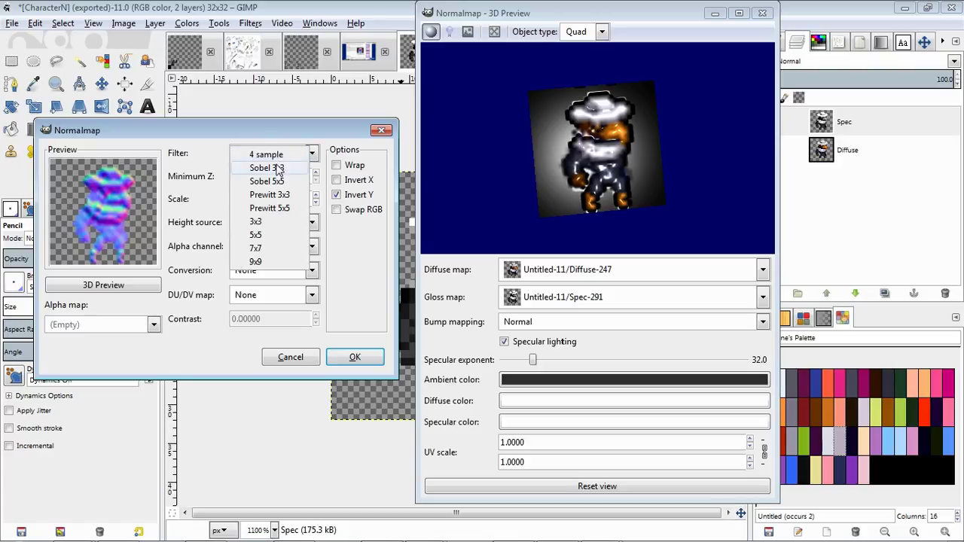
pyautogui.click(273, 167)
pyautogui.click(273, 156)
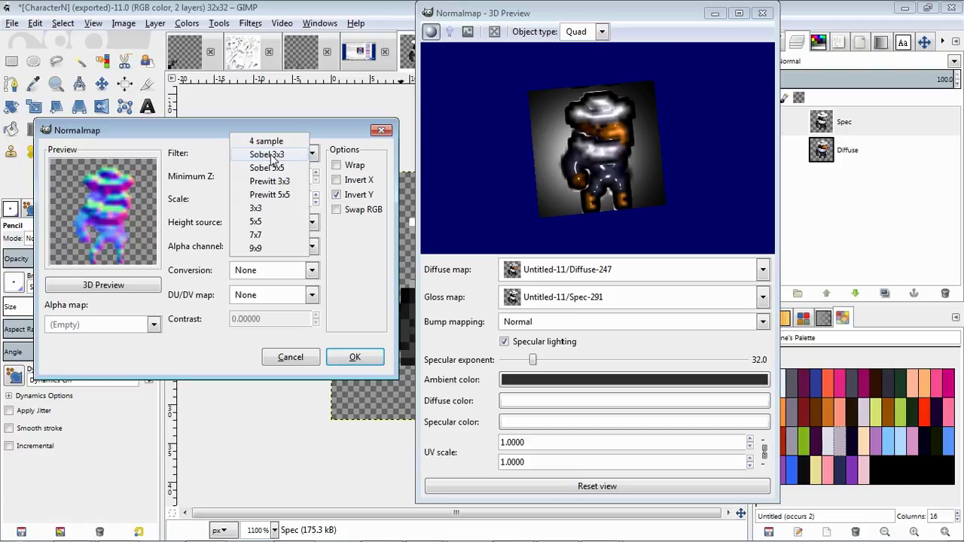
pyautogui.click(273, 179)
pyautogui.click(275, 160)
pyautogui.click(275, 168)
pyautogui.click(276, 158)
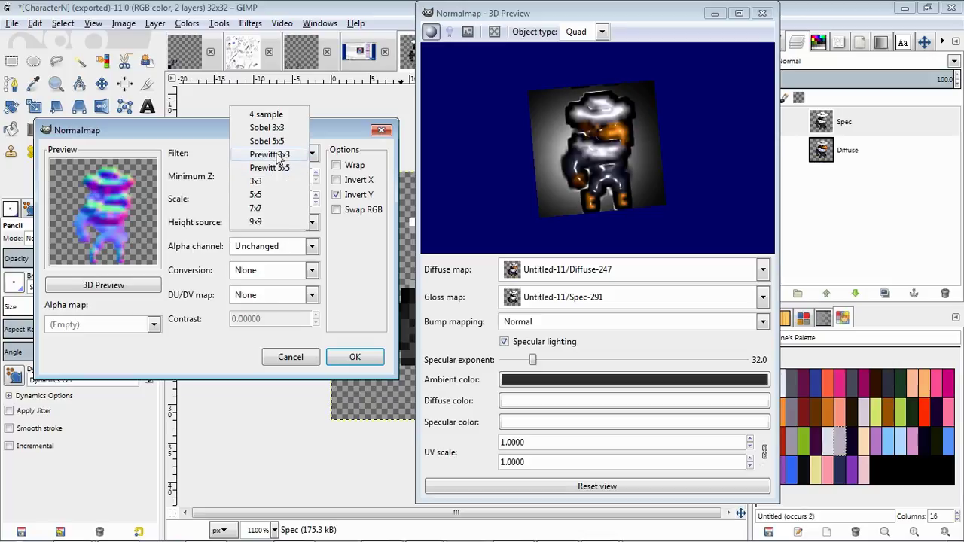
pyautogui.click(276, 171)
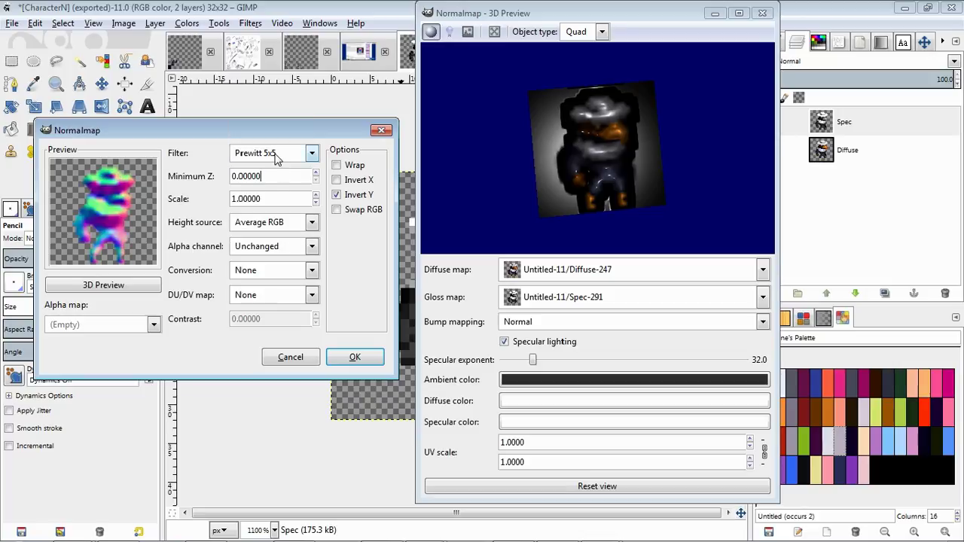
pyautogui.click(276, 156)
pyautogui.click(272, 170)
pyautogui.moveTo(613, 189); pyautogui.dragTo(680, 199)
# Step: Try the 5x5, 9x9 and 3x3 filters, then return to 4 sample
pyautogui.click(307, 153)
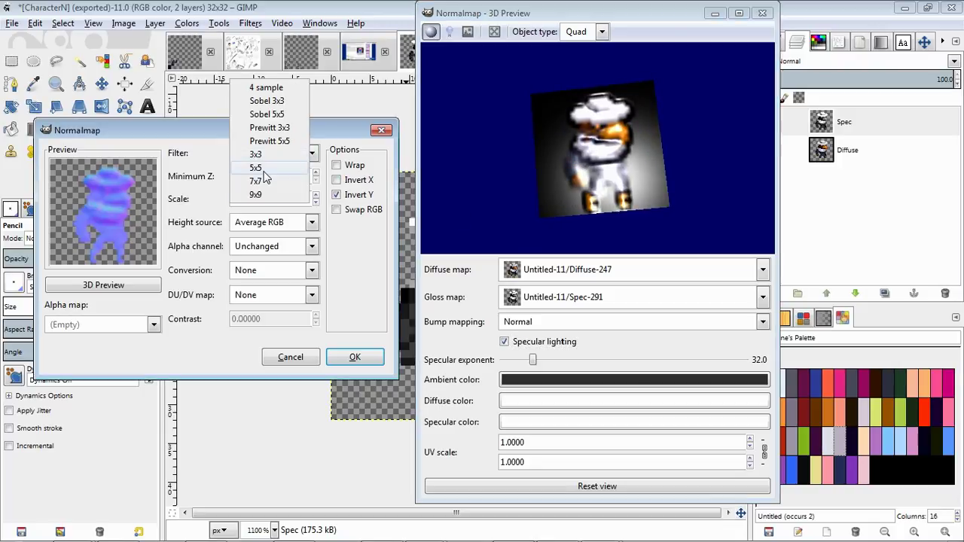
pyautogui.click(273, 167)
pyautogui.click(274, 154)
pyautogui.click(275, 182)
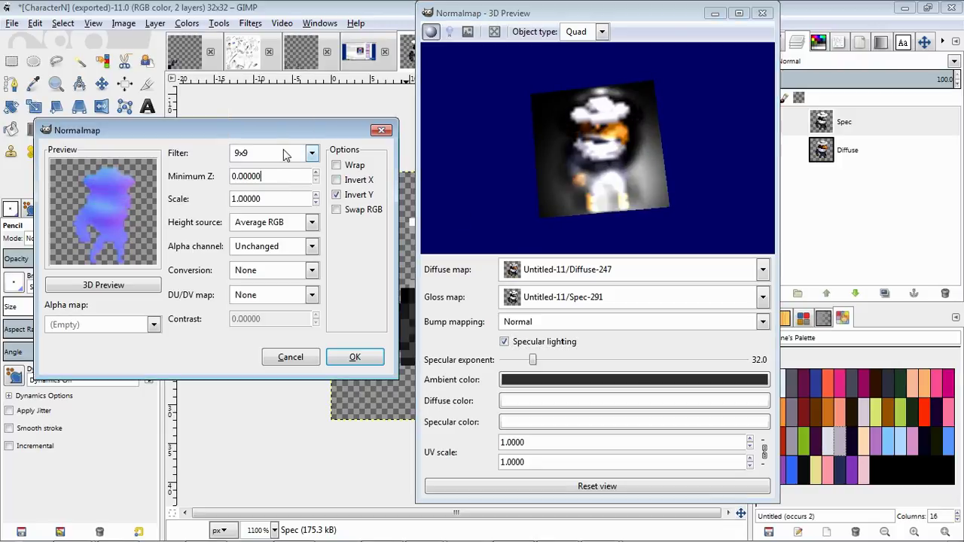
pyautogui.click(252, 153)
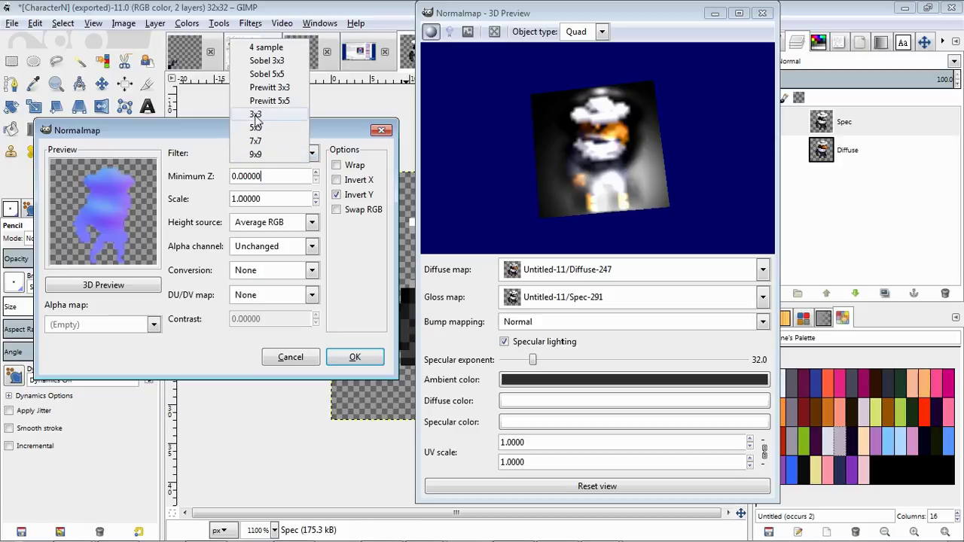
pyautogui.click(255, 114)
pyautogui.click(247, 158)
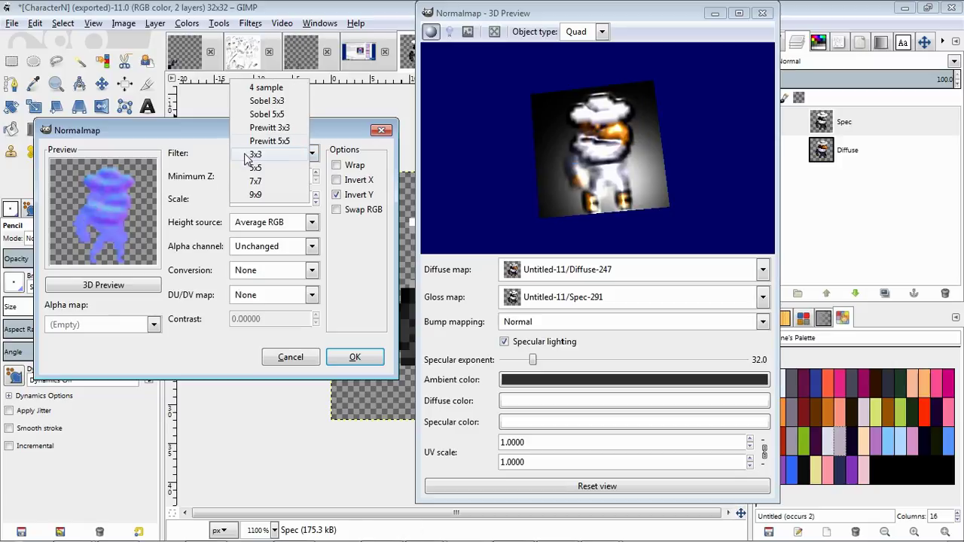
pyautogui.click(283, 87)
# Step: Recheck Sobel and Prewitt 3x3, settle on 4 sample, and set Scale to 4
pyautogui.click(282, 156)
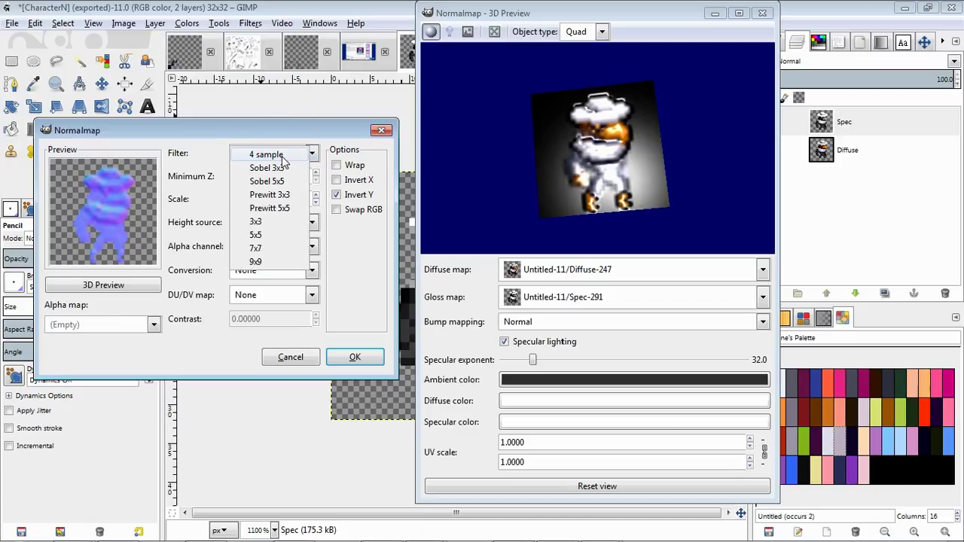
pyautogui.click(273, 170)
pyautogui.click(275, 154)
pyautogui.click(278, 181)
pyautogui.click(279, 154)
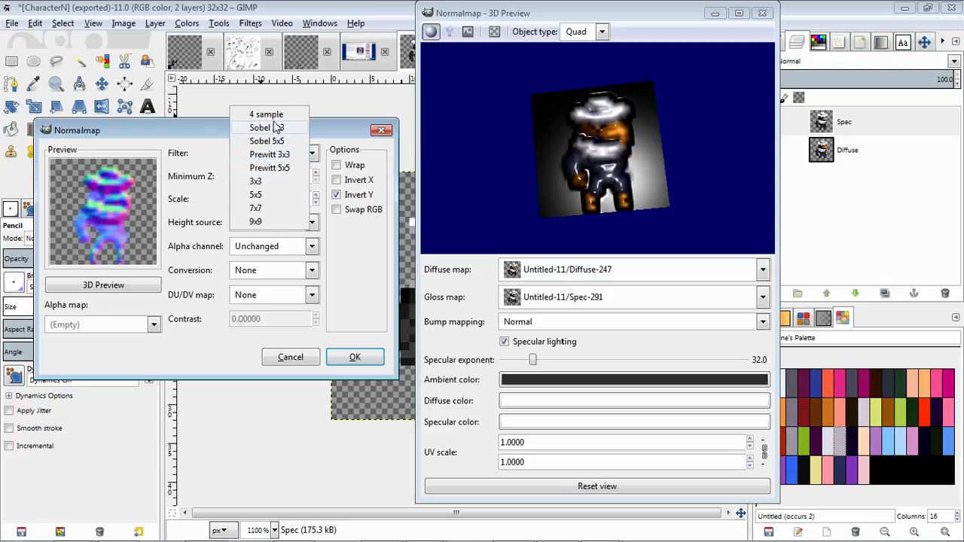
pyautogui.click(273, 115)
pyautogui.doubleClick(248, 198)
pyautogui.write('4')
pyautogui.press('Return')
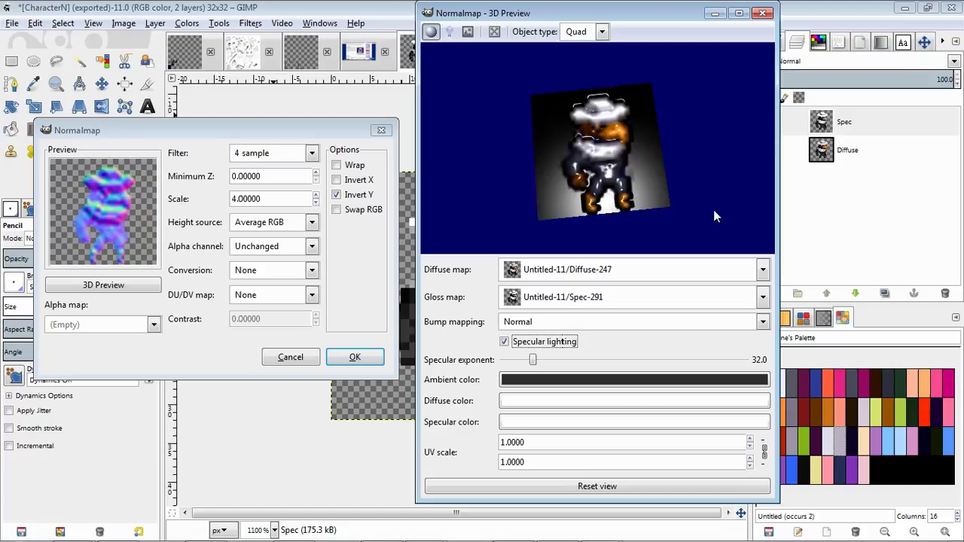
# Step: Inspect the preview quad's lighting with specular highlights off, then close the 3D preview
pyautogui.moveTo(714, 210); pyautogui.dragTo(669, 248)
pyautogui.click(552, 341)
pyautogui.moveTo(651, 202); pyautogui.dragTo(640, 165)
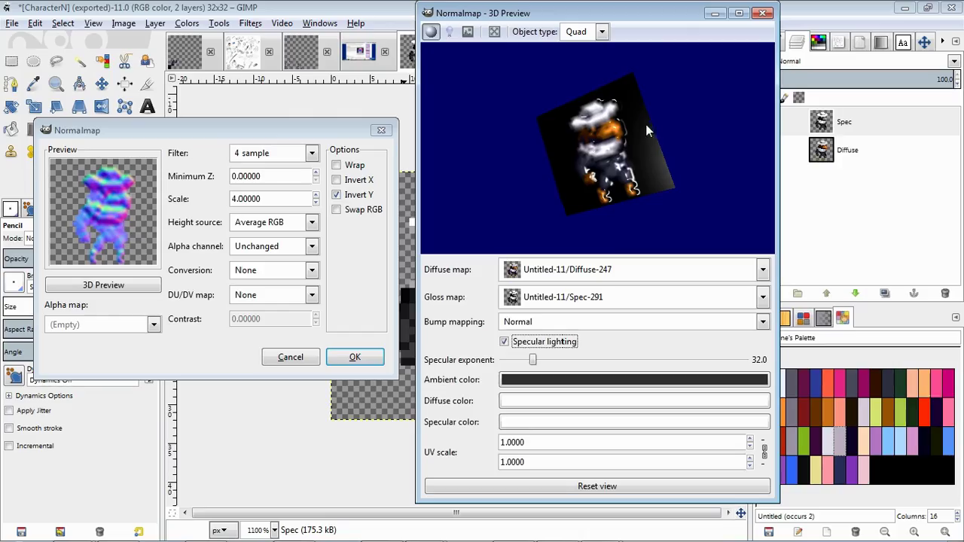
pyautogui.moveTo(645, 125); pyautogui.dragTo(676, 131)
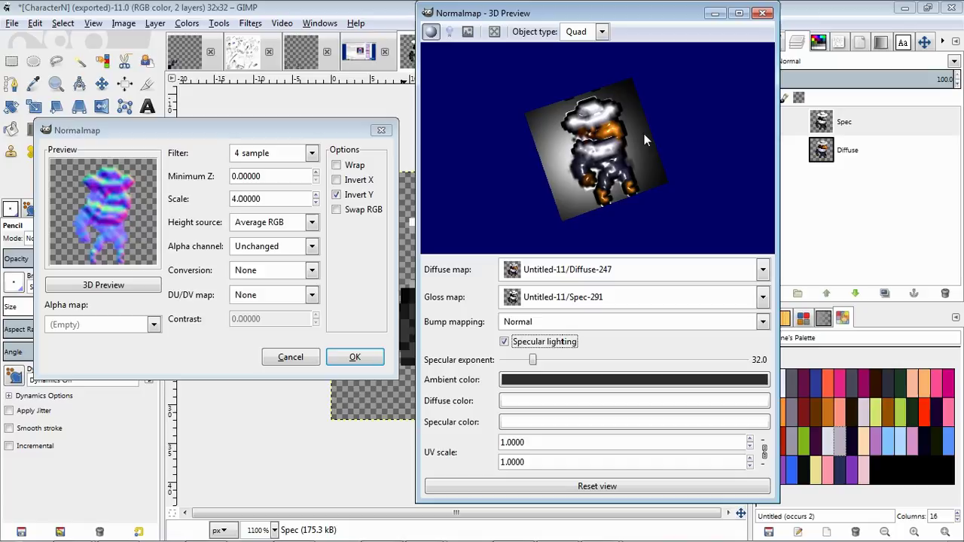
pyautogui.moveTo(640, 115); pyautogui.dragTo(623, 116)
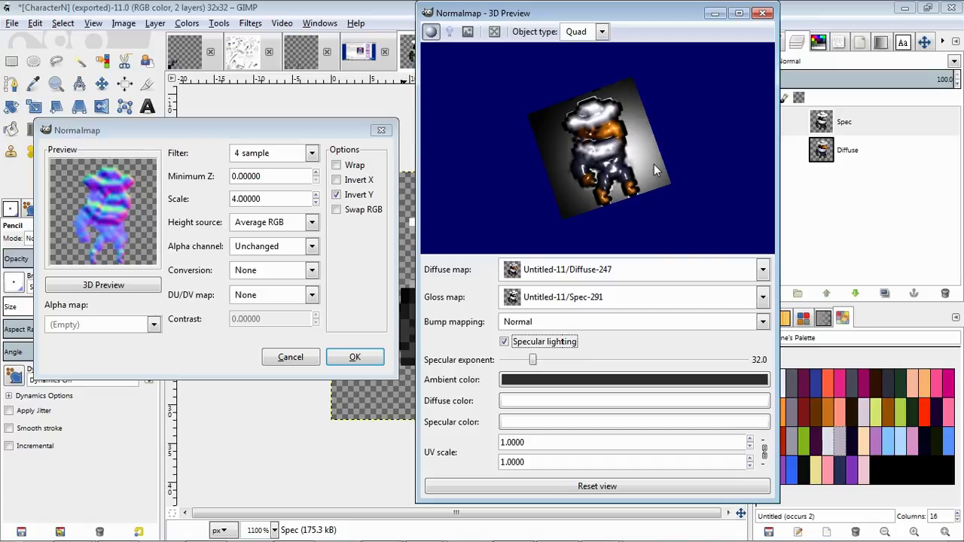
pyautogui.moveTo(654, 164); pyautogui.dragTo(649, 129)
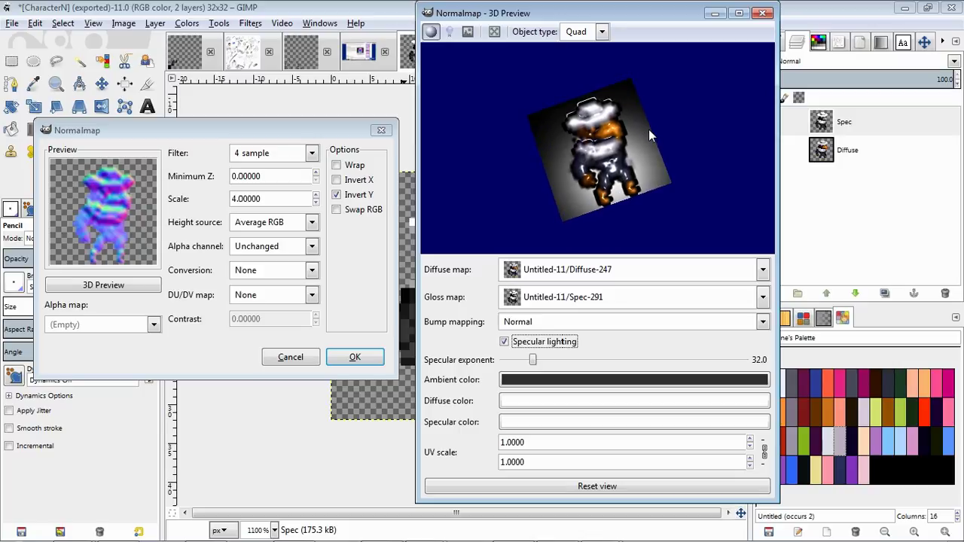
pyautogui.click(763, 13)
# Step: Set the Normalmap Scale to 3.00000 and apply it to the Spec layer
pyautogui.moveTo(173, 131); pyautogui.dragTo(313, 146)
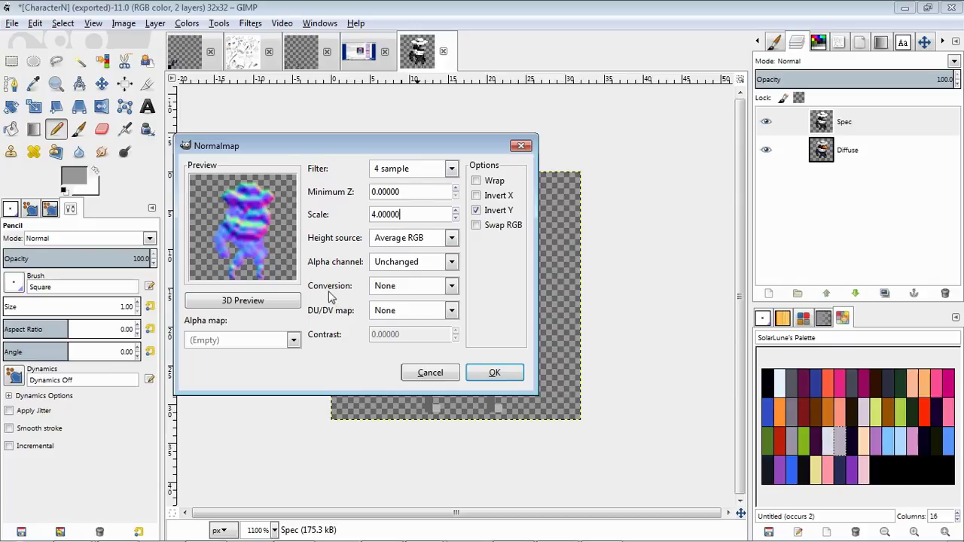
pyautogui.click(457, 214)
pyautogui.click(456, 218)
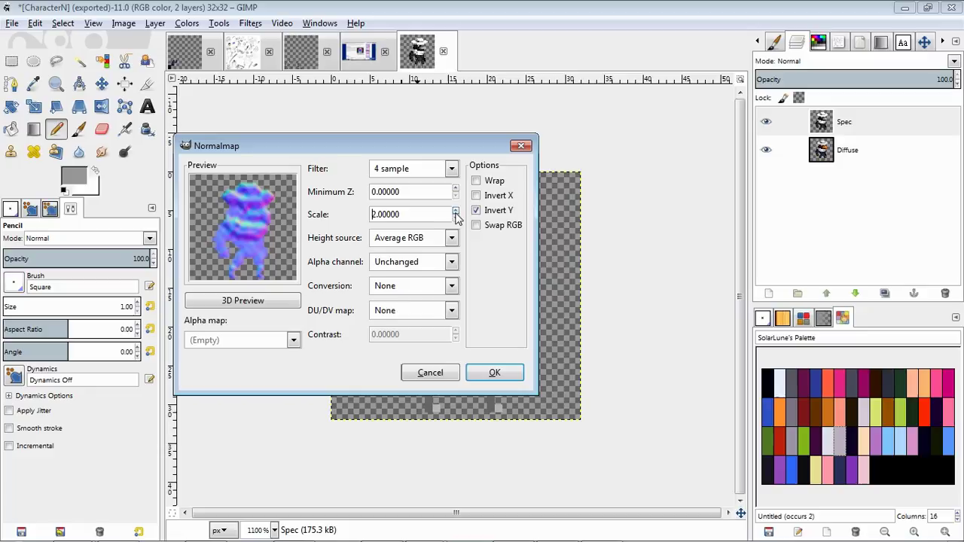
pyautogui.click(457, 211)
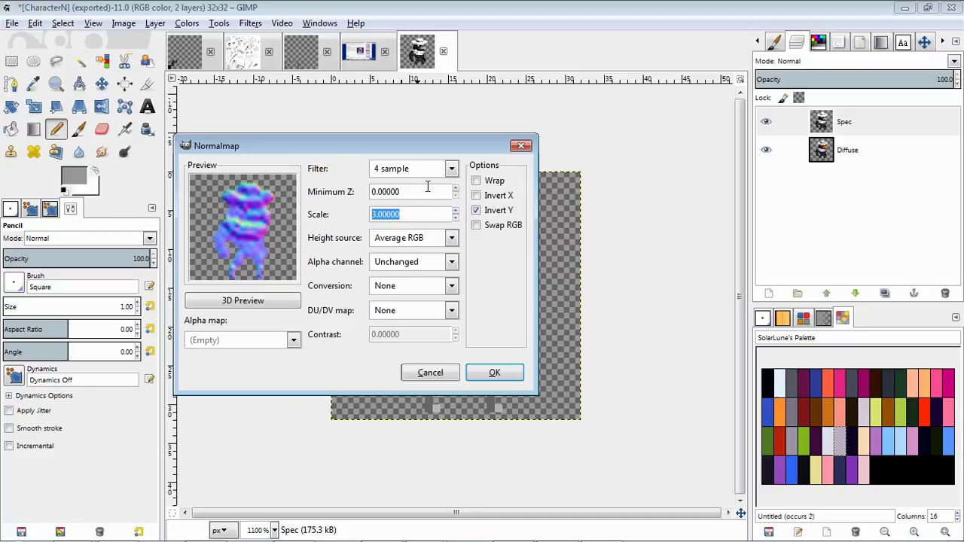
pyautogui.moveTo(583, 516)
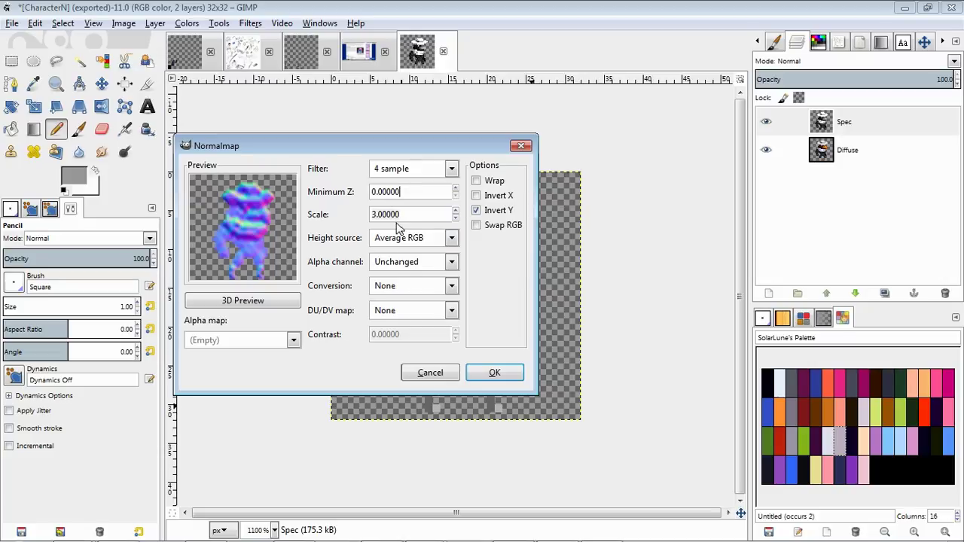
pyautogui.click(488, 379)
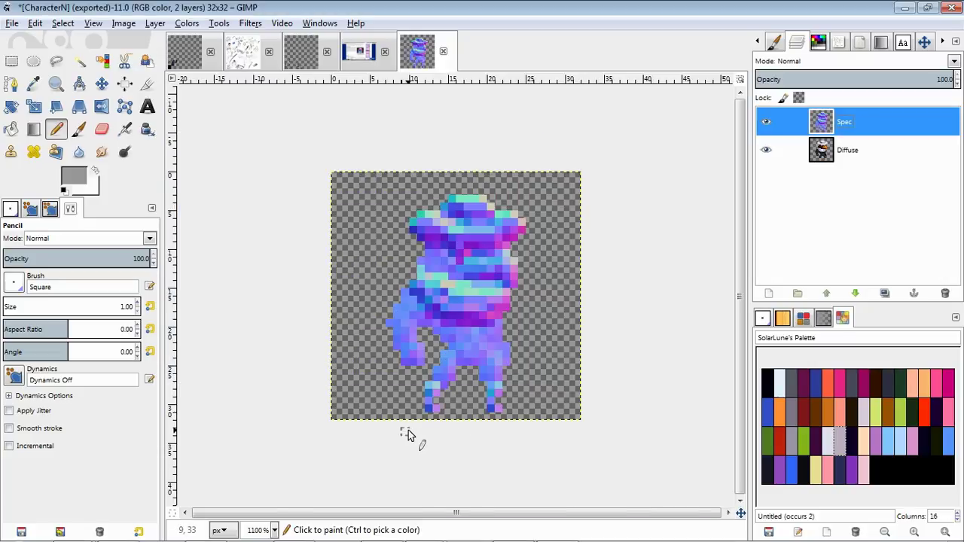
pyautogui.keyDown('ctrl'); pyautogui.scroll(-4, 369, 237); pyautogui.keyUp('ctrl')
pyautogui.keyDown('ctrl'); pyautogui.scroll(1, 363, 237); pyautogui.keyUp('ctrl')
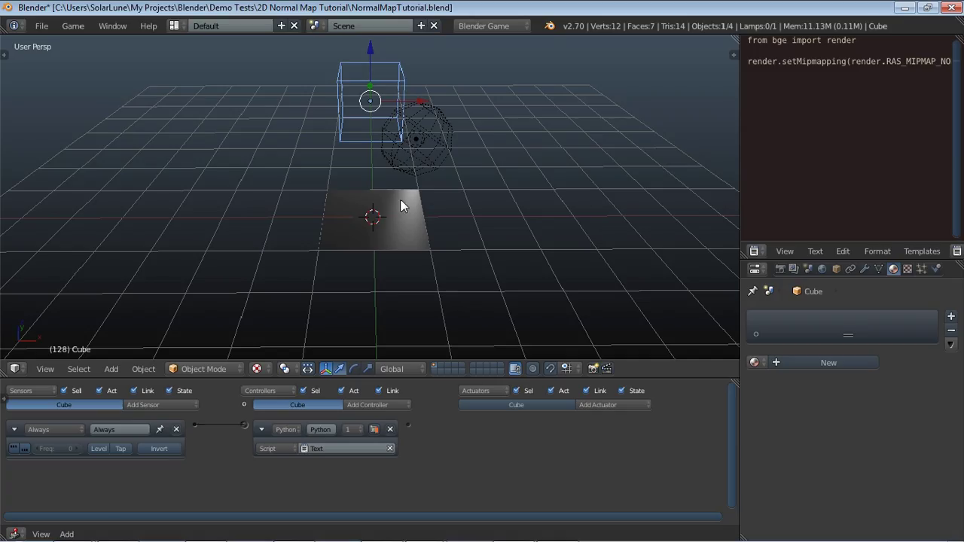
# Step: UV-unwrap the Plane's face in edit mode with an image editor in the side panel
pyautogui.rightClick(401, 206)
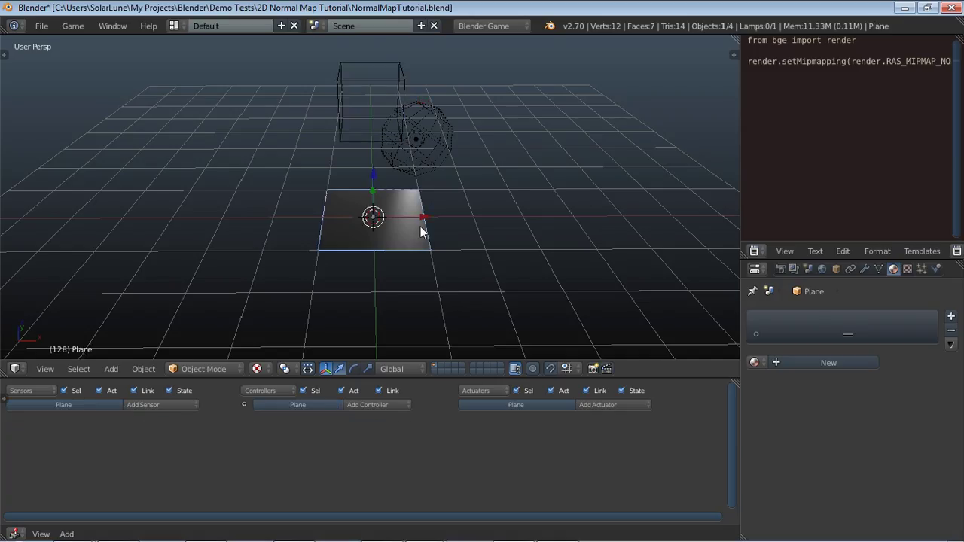
pyautogui.moveTo(421, 226); pyautogui.dragTo(421, 251, button='middle')
pyautogui.press('Tab')
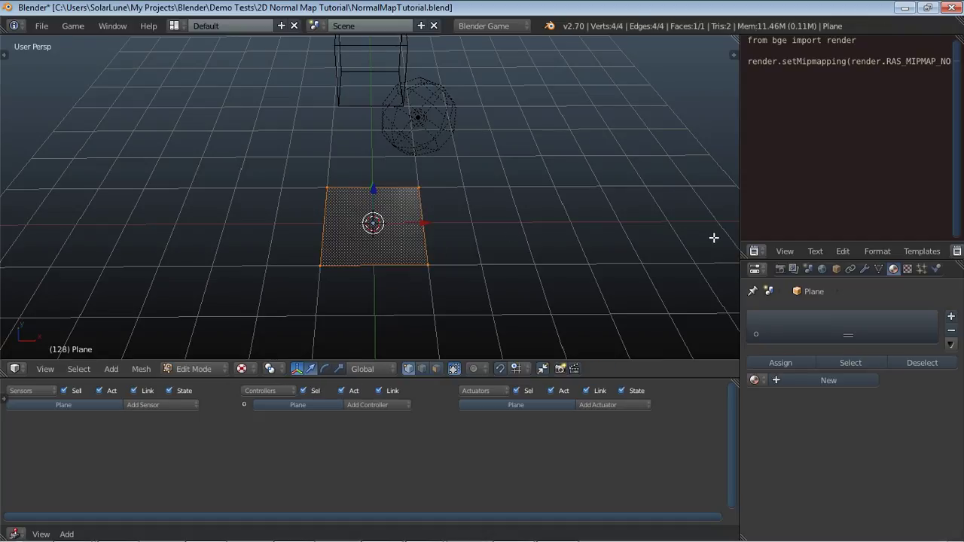
pyautogui.click(754, 251)
pyautogui.click(784, 362)
pyautogui.press('u')
pyautogui.click(633, 211)
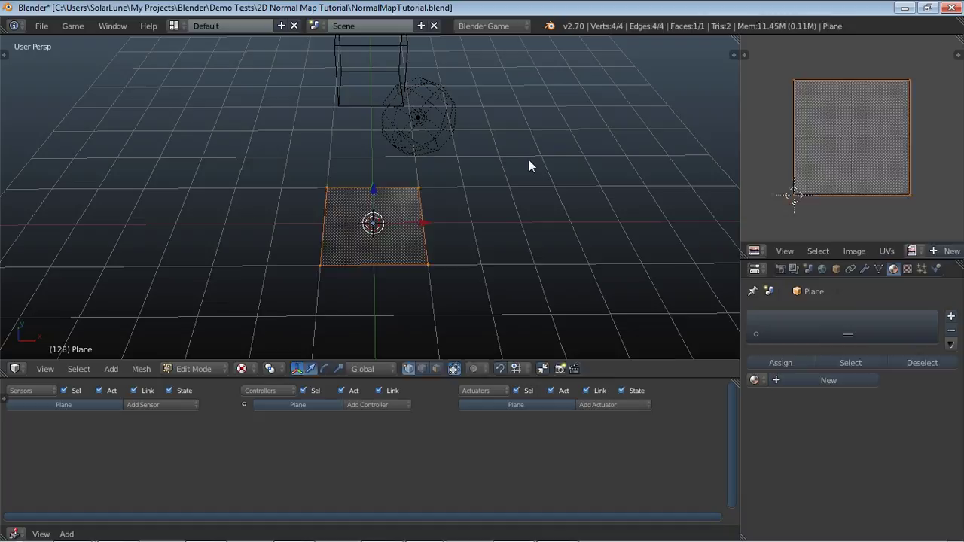
pyautogui.press('Tab')
# Step: Give the Plane a new material with diffuse colour value set to 1
pyautogui.click(797, 358)
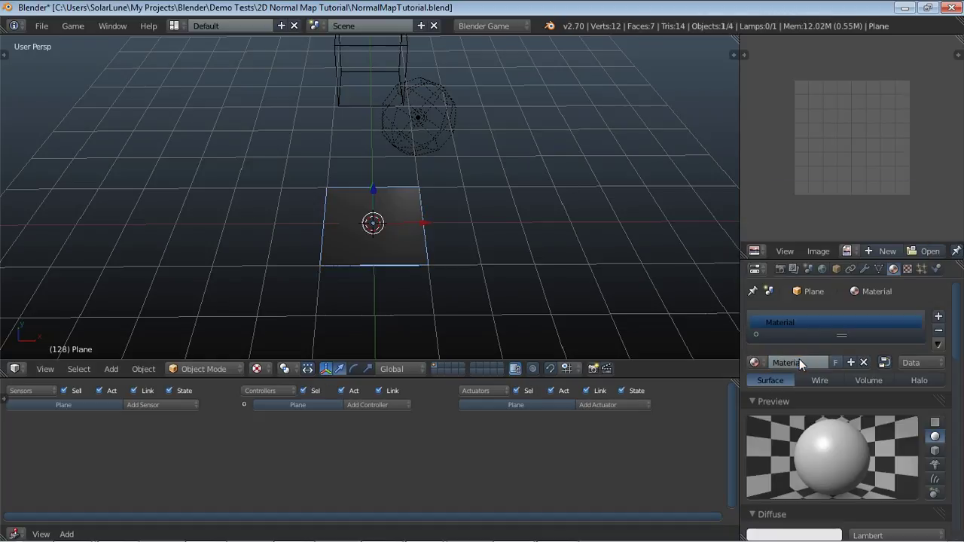
pyautogui.scroll(-3, 814, 425)
pyautogui.click(800, 450)
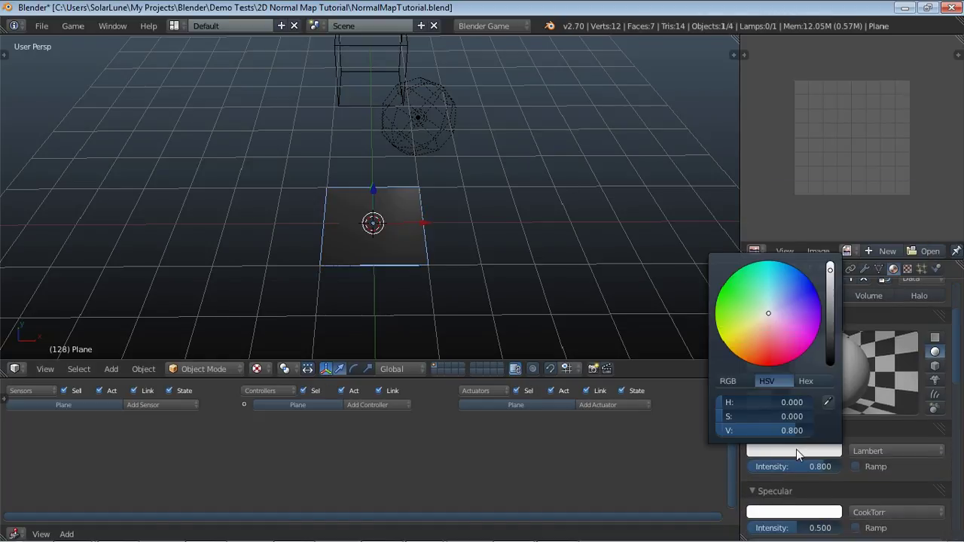
pyautogui.click(735, 431)
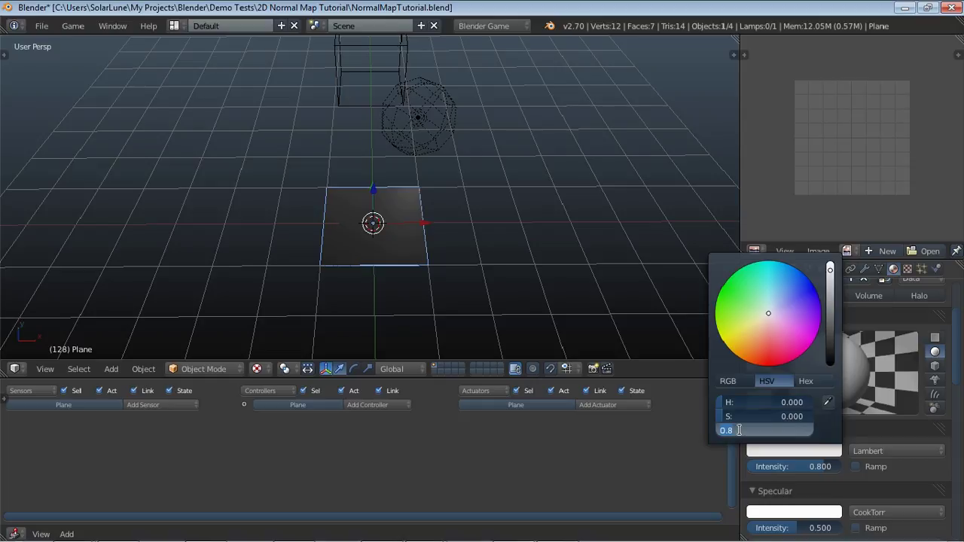
pyautogui.write('1')
pyautogui.press('Return')
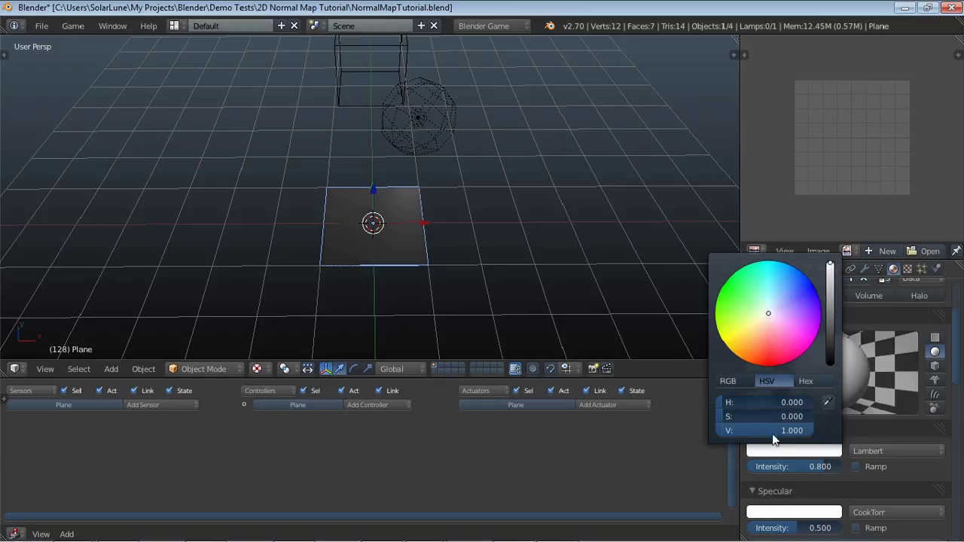
# Step: Hide the Spec layer in GIMP to view the diffuse sprite, then return to Blender
pyautogui.scroll(-4, 804, 452)
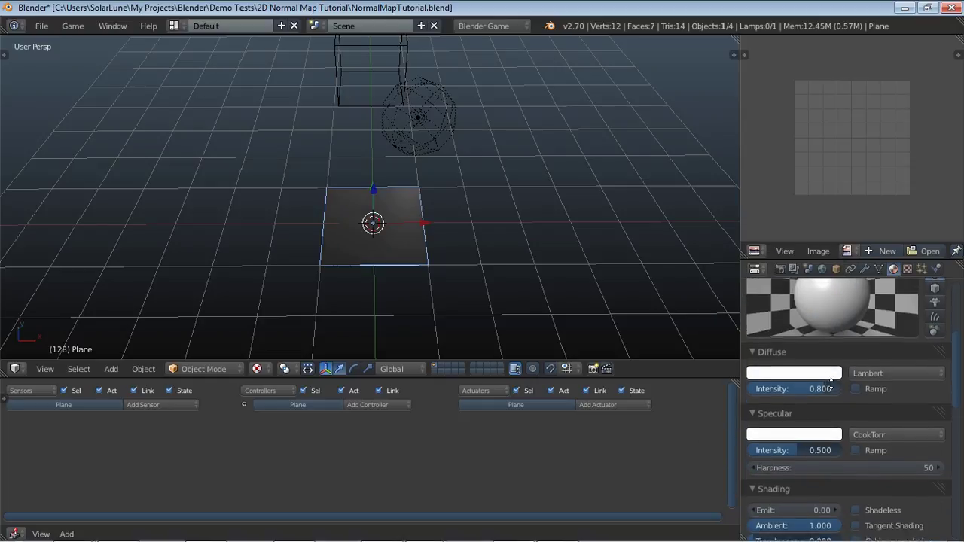
pyautogui.scroll(-1, 831, 388)
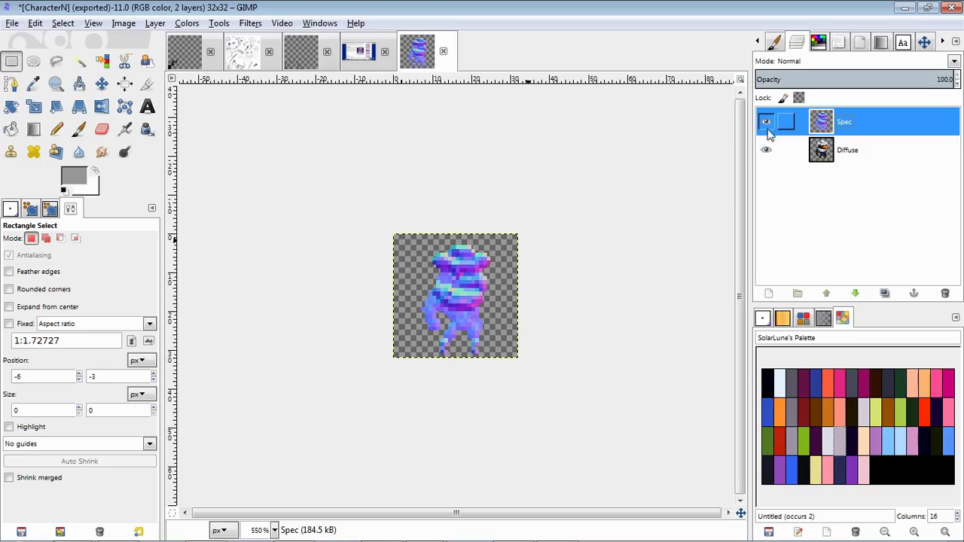
pyautogui.click(766, 121)
pyautogui.hotkey('alt', 'Tab')
pyautogui.scroll(-8, 829, 414)
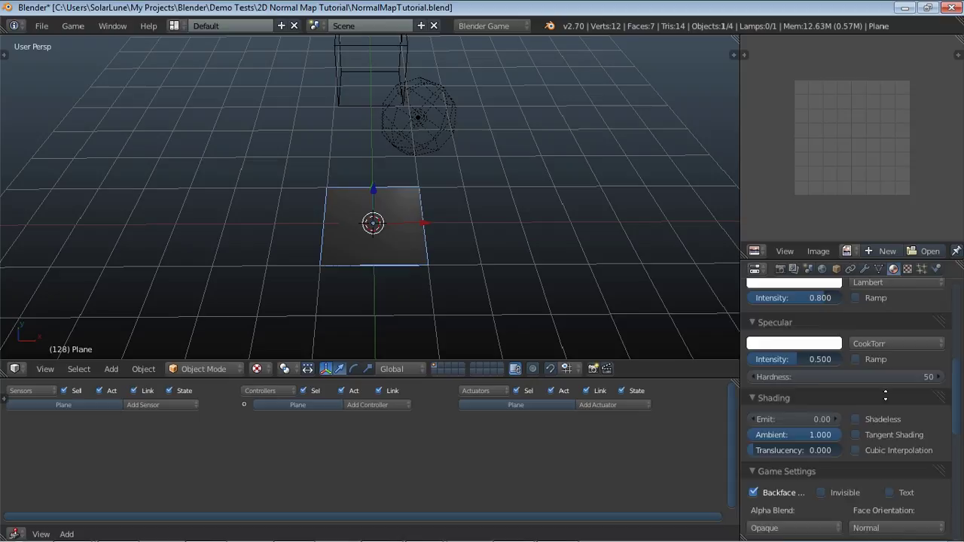
pyautogui.scroll(-3, 829, 407)
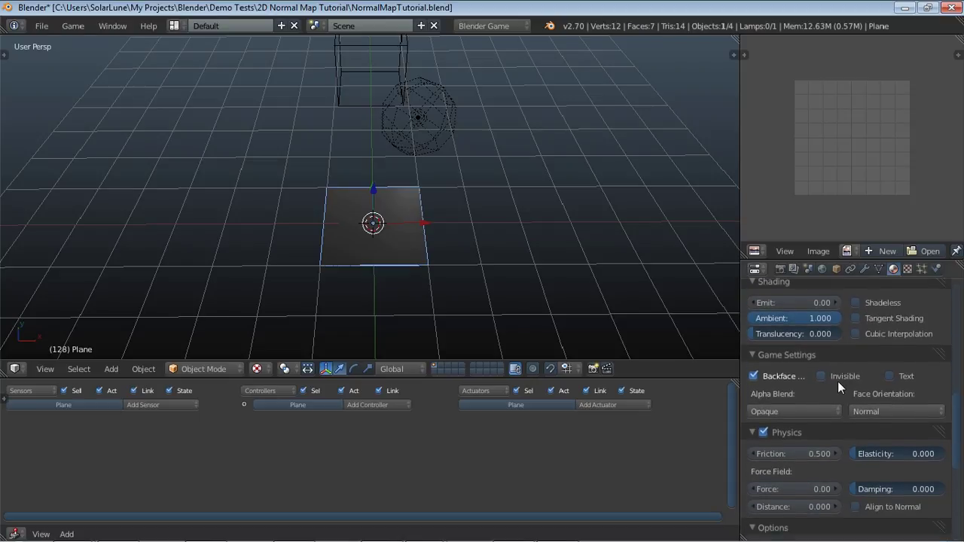
# Step: Set Alpha Blend to Alpha Clip, enable Transparency, and set the material Alpha to 0
pyautogui.click(793, 413)
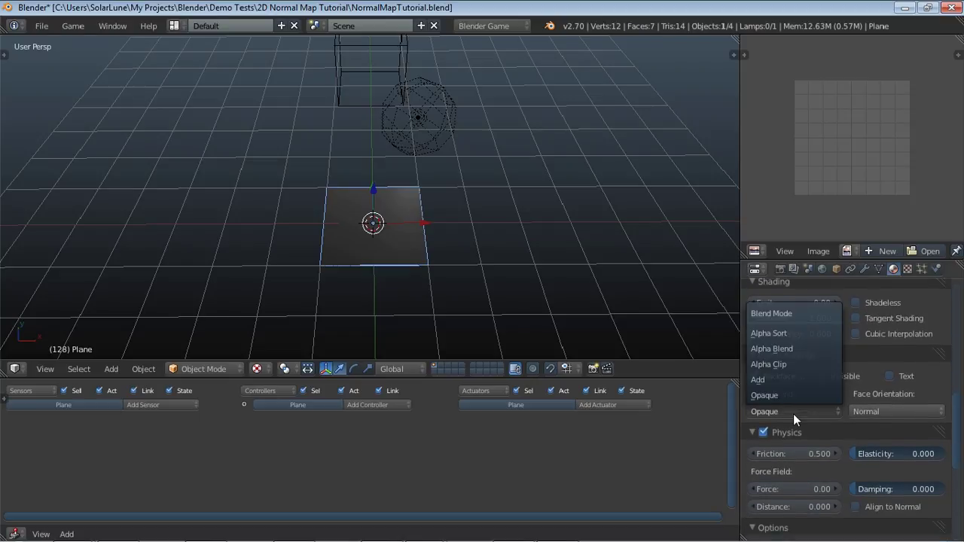
pyautogui.click(790, 365)
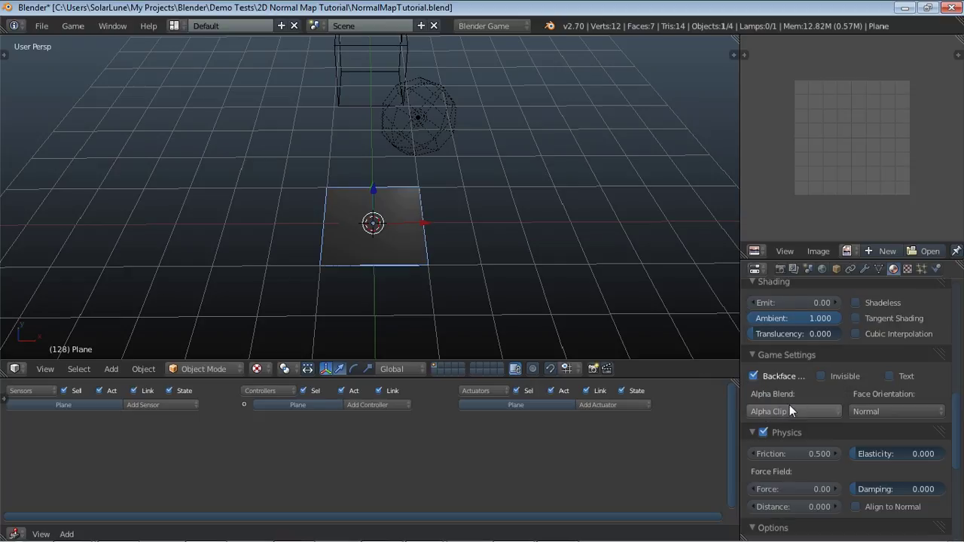
pyautogui.hotkey('alt', 'Tab')
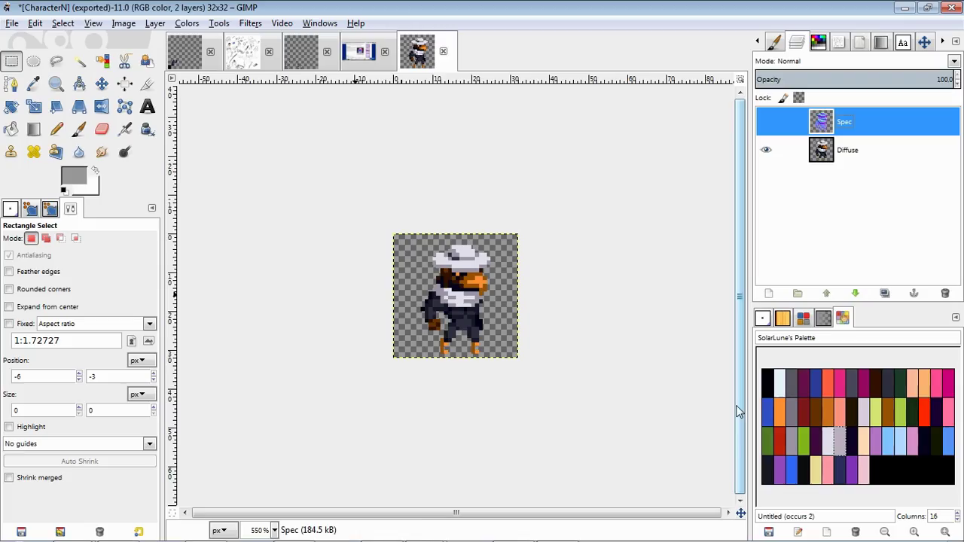
pyautogui.keyDown('ctrl'); pyautogui.scroll(1, 524, 309); pyautogui.keyUp('ctrl')
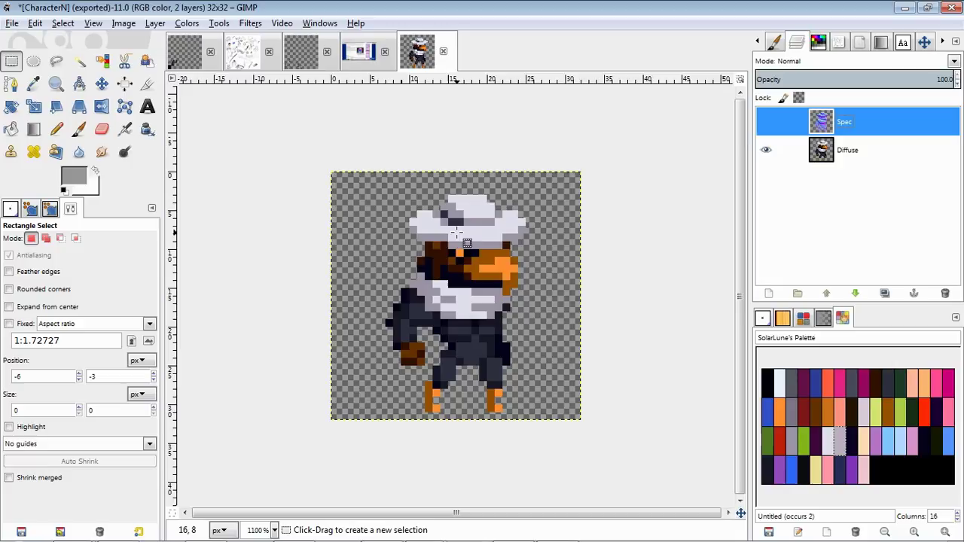
pyautogui.hotkey('alt', 'Tab')
pyautogui.scroll(-7, 890, 447)
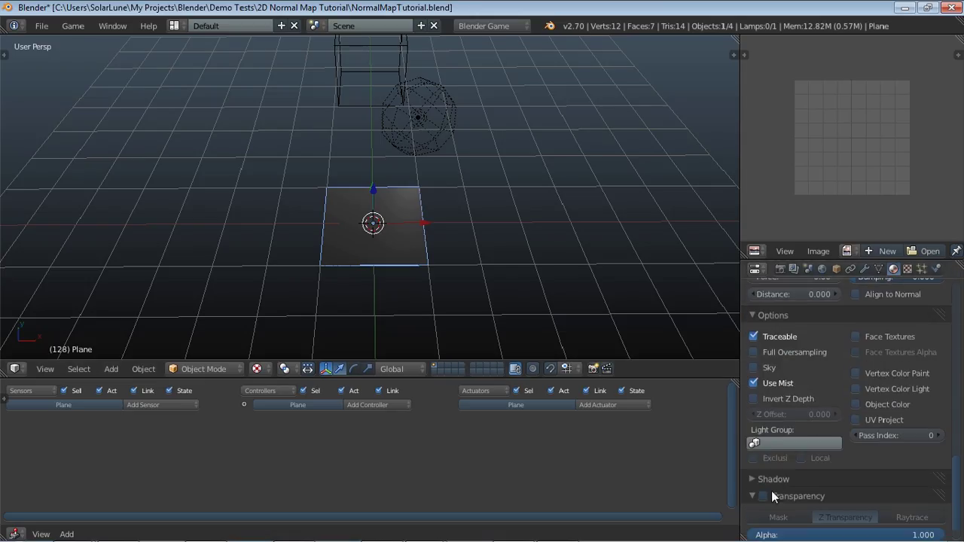
pyautogui.click(807, 495)
pyautogui.scroll(-1, 807, 495)
pyautogui.click(846, 510)
pyautogui.write('0')
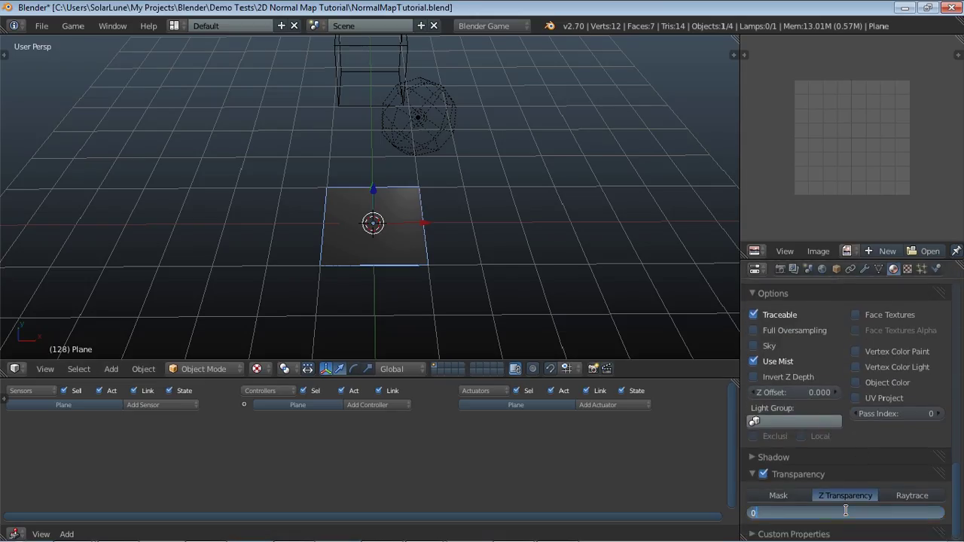
pyautogui.press('Return')
# Step: Create a new Image or Movie texture named CharD for the material
pyautogui.click(907, 269)
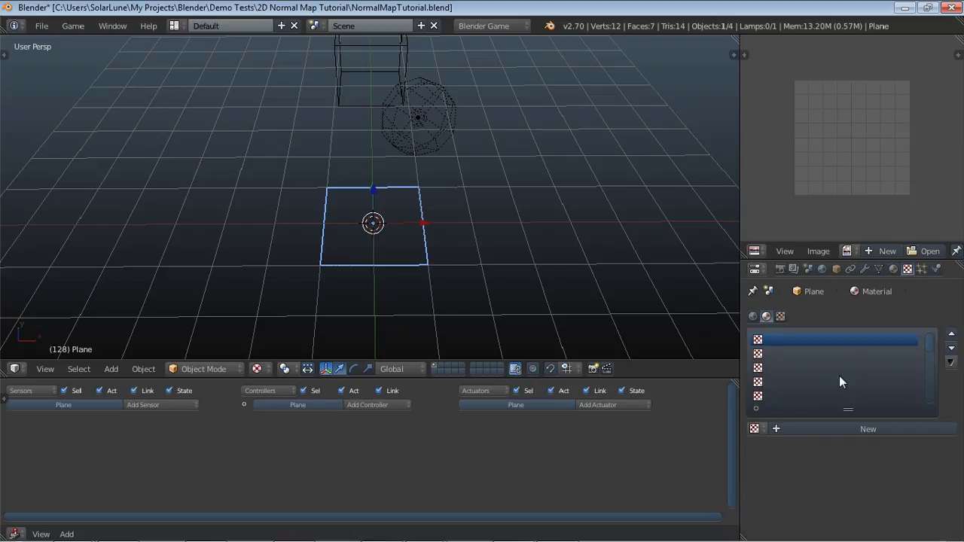
pyautogui.click(828, 430)
pyautogui.click(826, 427)
pyautogui.write('VC')
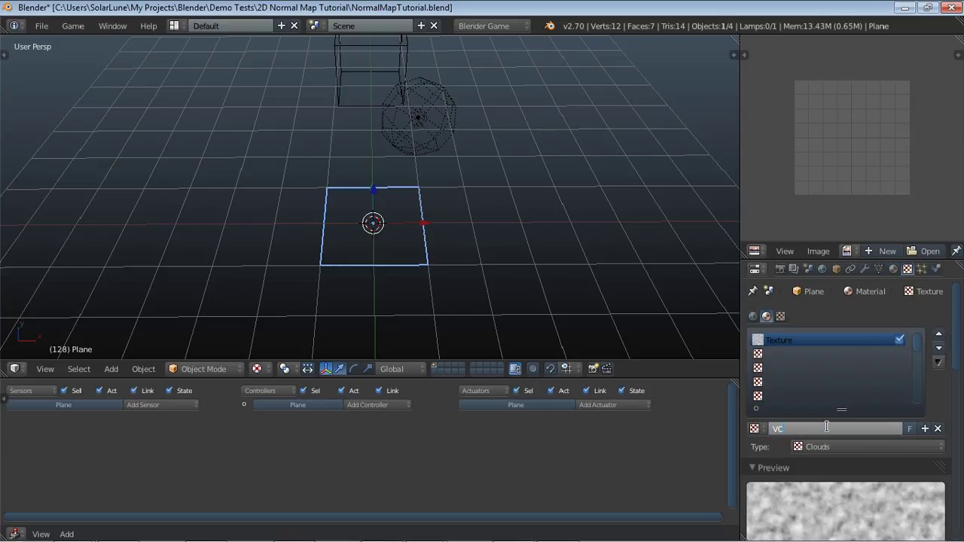
pyautogui.press('Return')
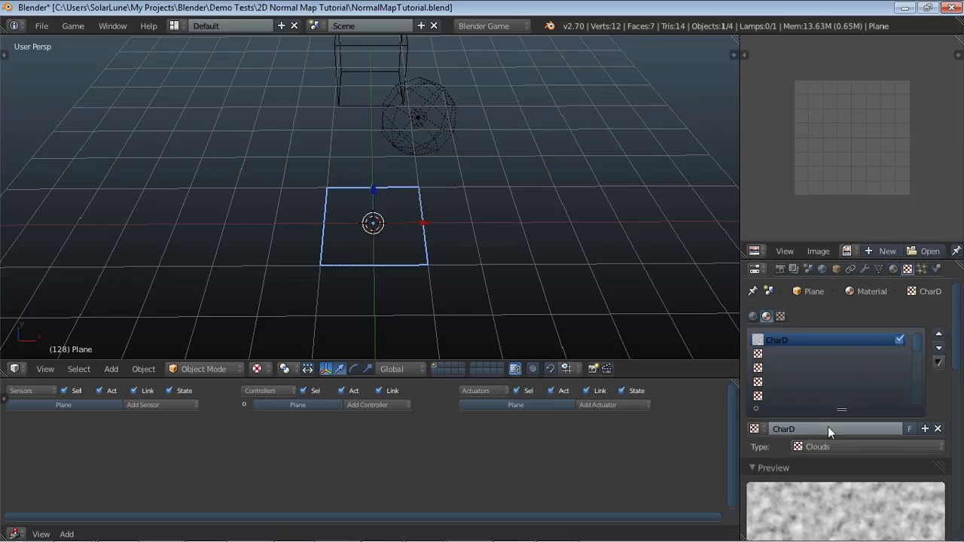
pyautogui.click(833, 445)
pyautogui.click(838, 353)
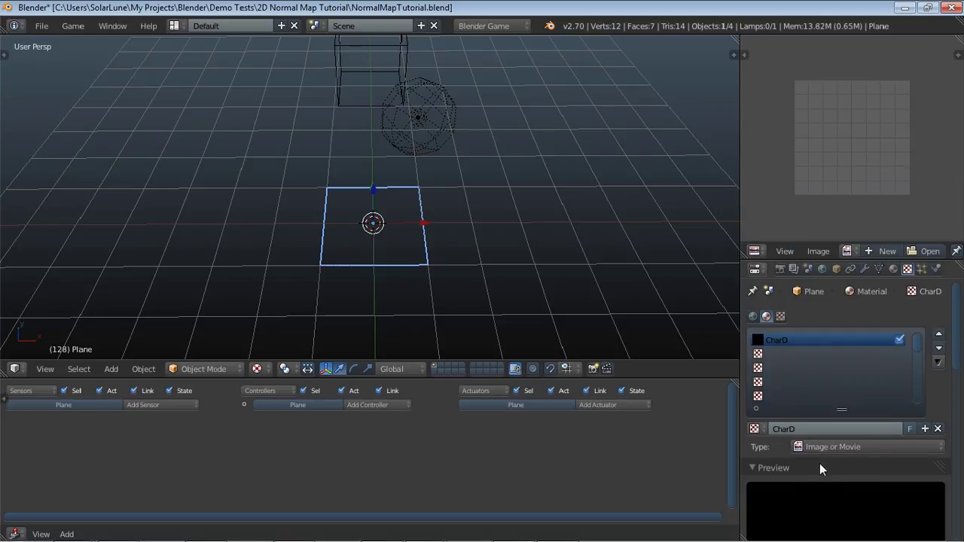
# Step: Load CharacterD.png as the CharD texture image
pyautogui.scroll(-6, 826, 456)
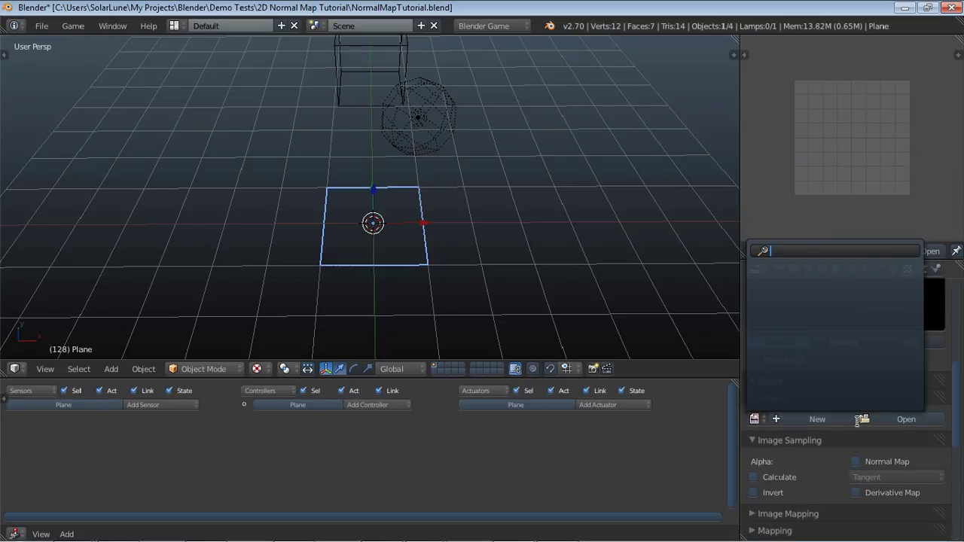
pyautogui.click(894, 417)
pyautogui.click(214, 113)
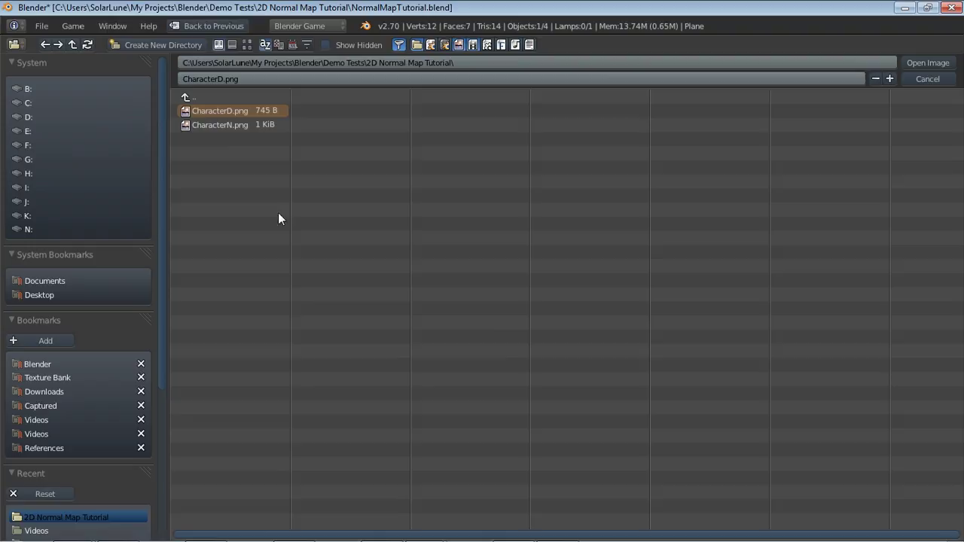
pyautogui.press('Return')
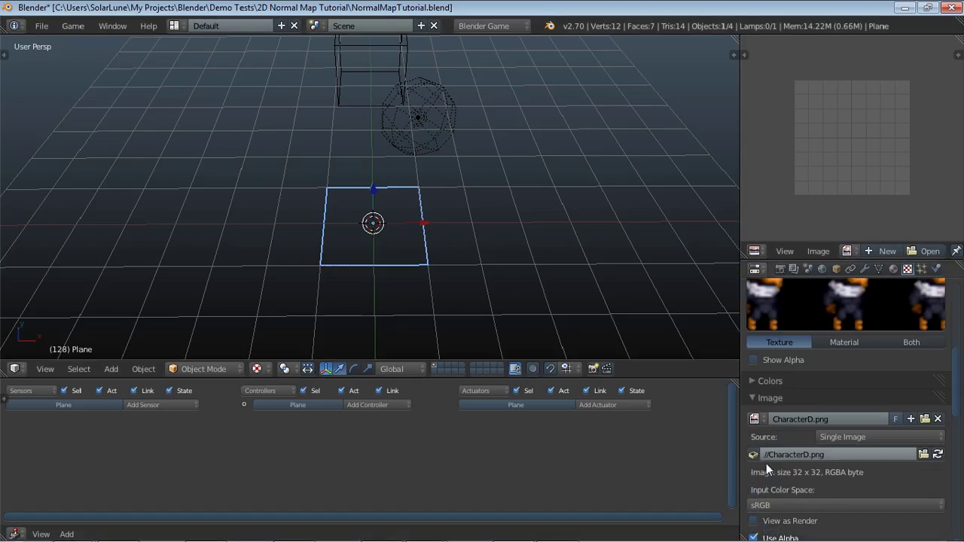
pyautogui.scroll(-5, 797, 334)
pyautogui.scroll(-5, 796, 333)
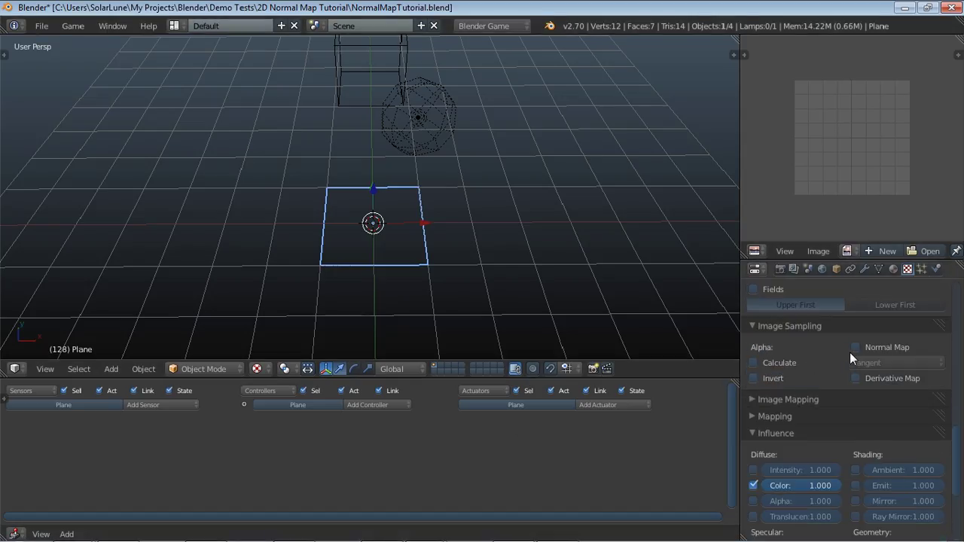
# Step: Map the texture with UV coordinates, let it drive Alpha, and run the game
pyautogui.click(753, 418)
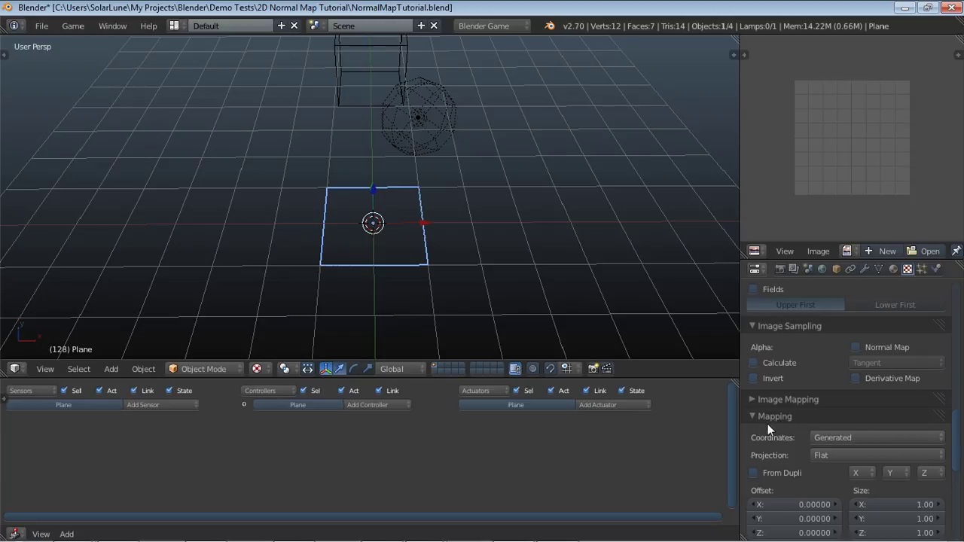
pyautogui.click(827, 437)
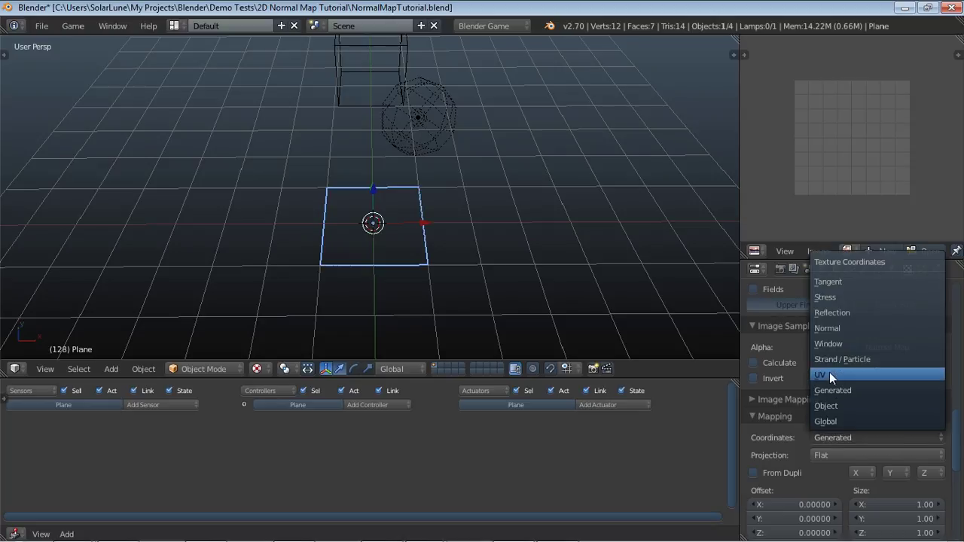
pyautogui.click(829, 375)
pyautogui.click(757, 418)
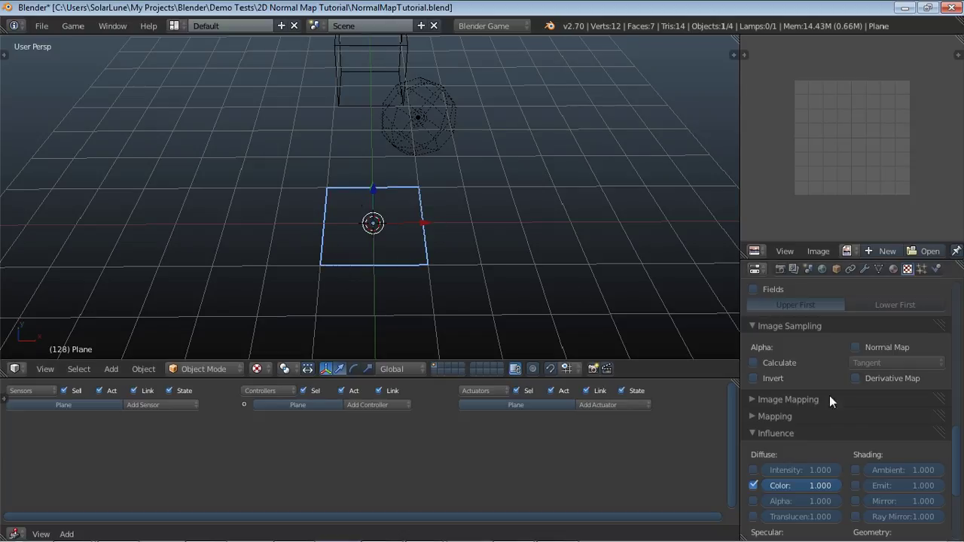
pyautogui.scroll(-3, 791, 414)
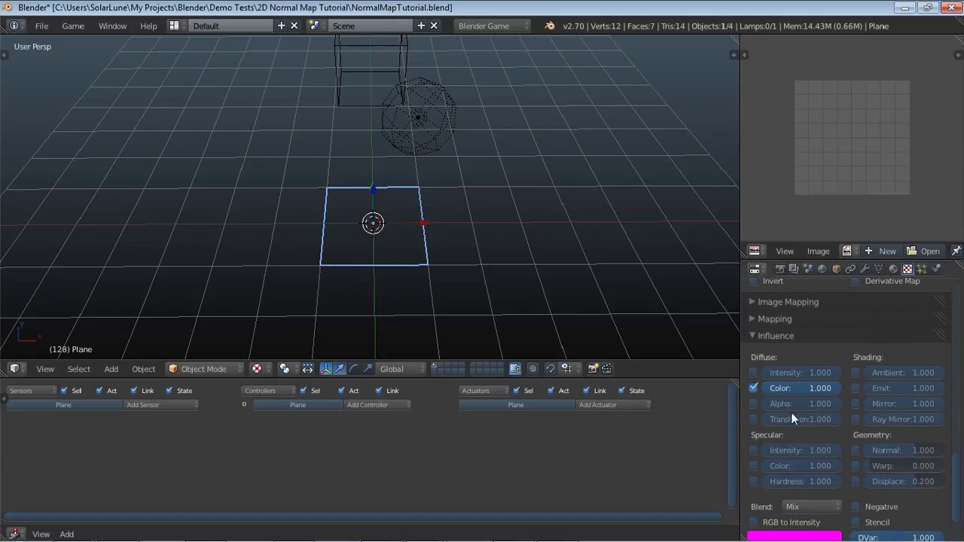
pyautogui.click(753, 404)
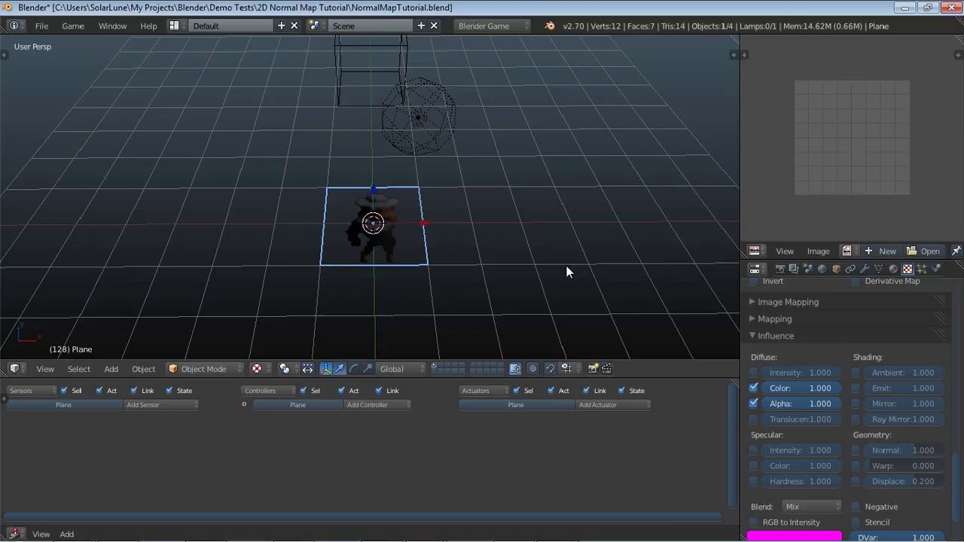
pyautogui.moveTo(567, 269); pyautogui.dragTo(574, 294, button='middle')
pyautogui.press('p')
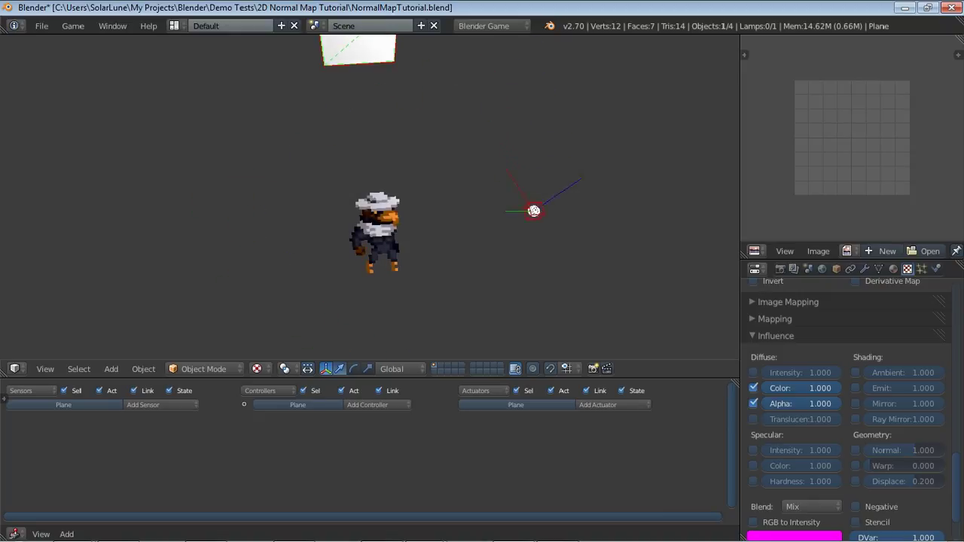
# Step: Stop the game and set the material's Specular Intensity to 0
pyautogui.press('Escape')
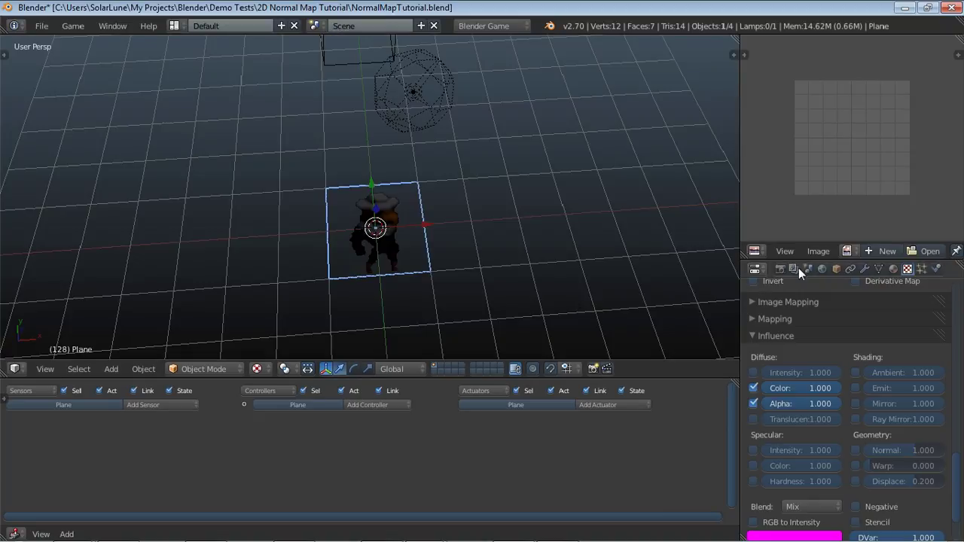
pyautogui.click(893, 269)
pyautogui.scroll(10, 843, 308)
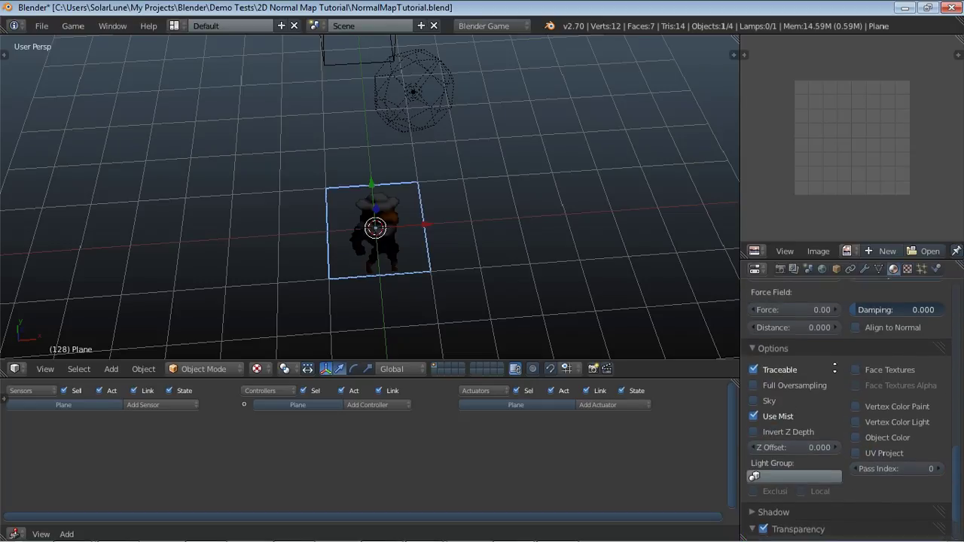
pyautogui.click(792, 334)
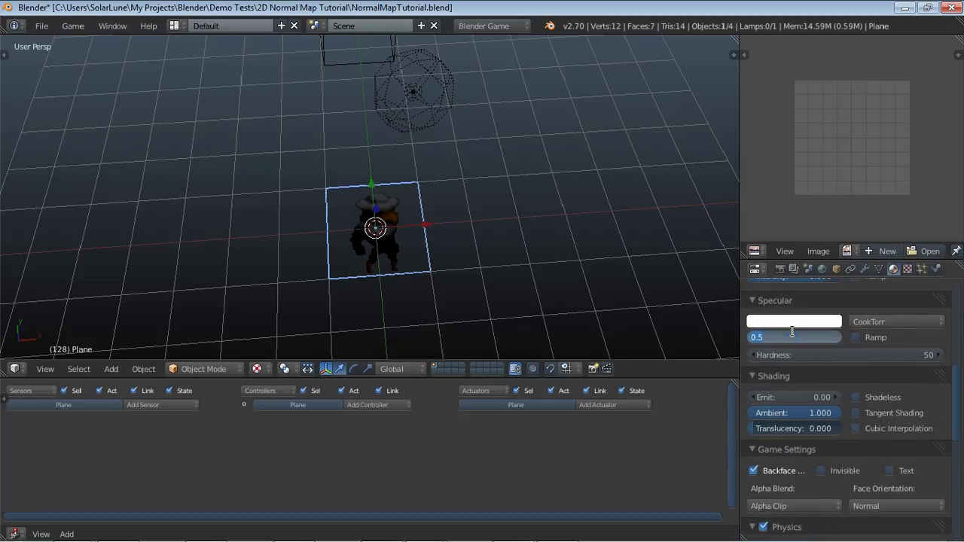
pyautogui.write('0')
pyautogui.press('Return')
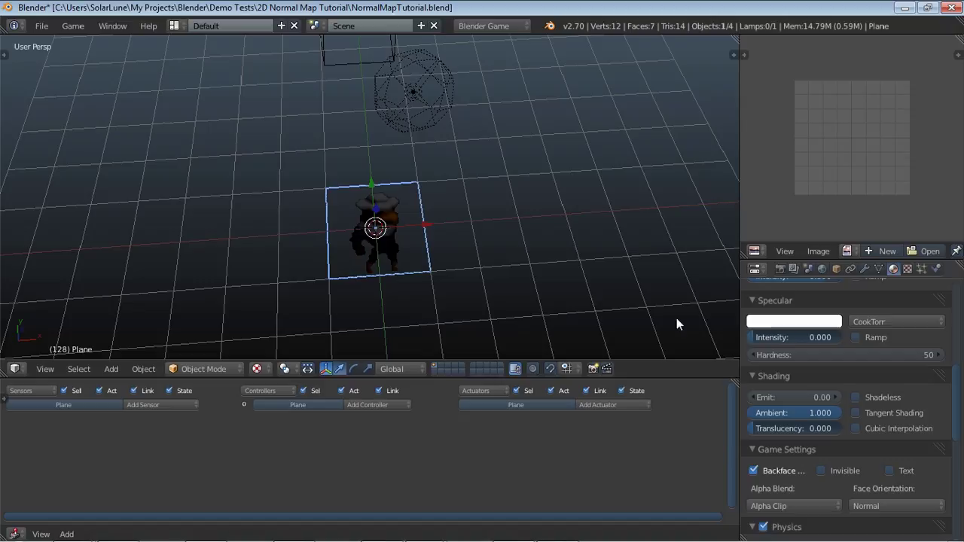
# Step: Run the game to preview the sprite, then glance at the normal map in GIMP
pyautogui.press('p')
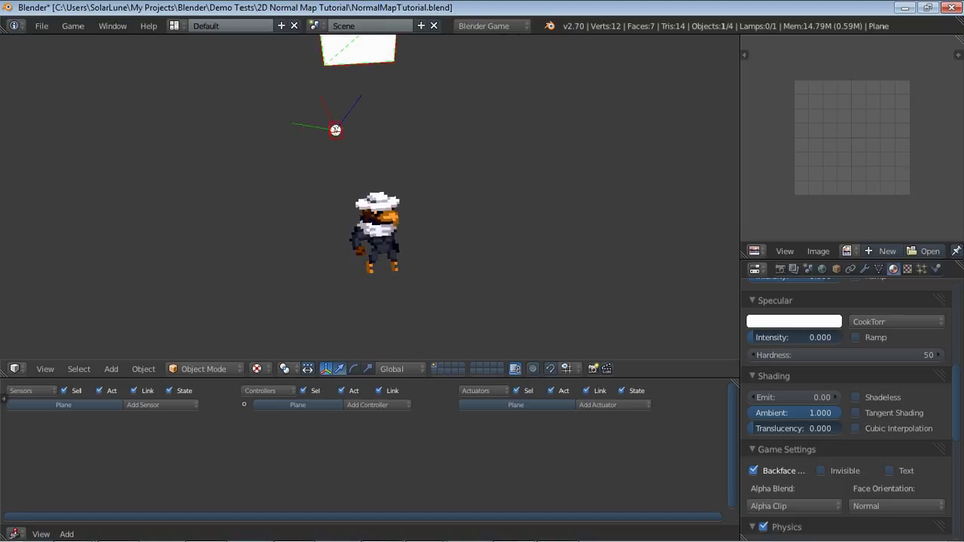
pyautogui.press('Escape')
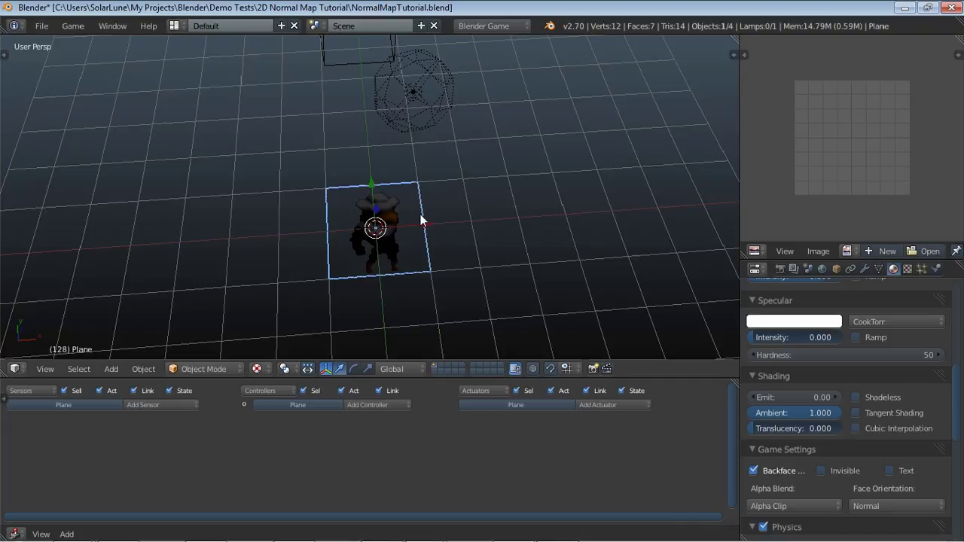
pyautogui.hotkey('alt', 'Tab')
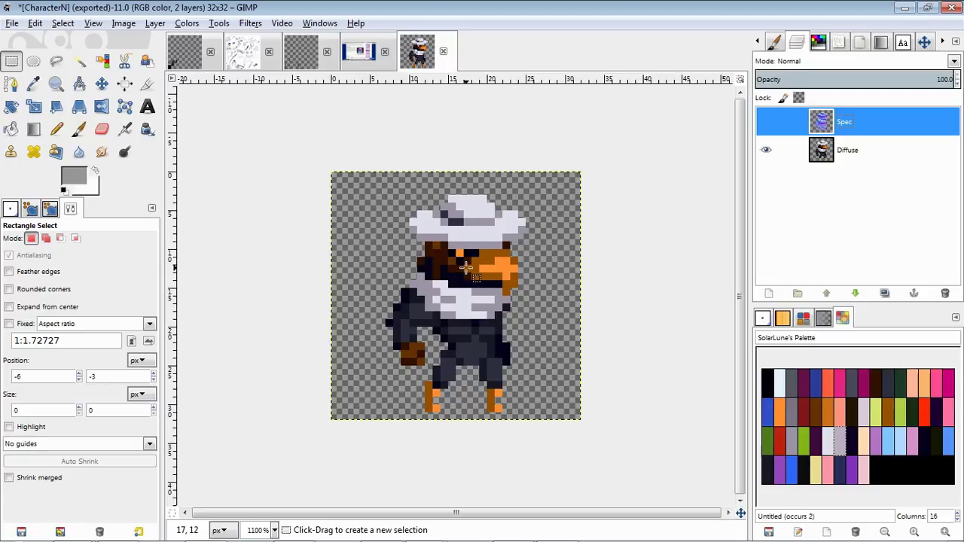
pyautogui.hotkey('alt', 'Tab')
pyautogui.hotkey('alt', 'Tab')
pyautogui.hotkey('alt', 'Tab')
# Step: Create a new Image or Movie texture in the empty second texture slot
pyautogui.click(907, 269)
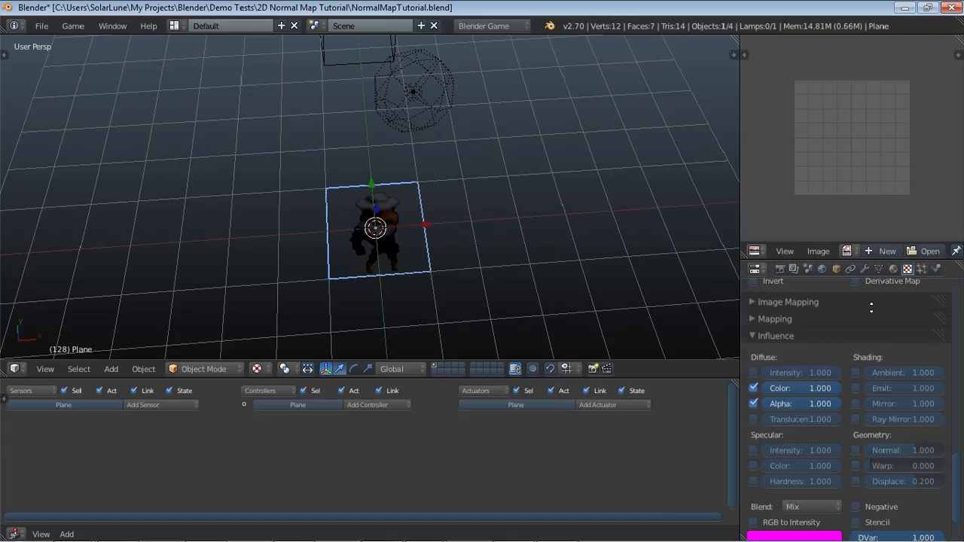
pyautogui.scroll(8, 849, 379)
pyautogui.scroll(10, 842, 363)
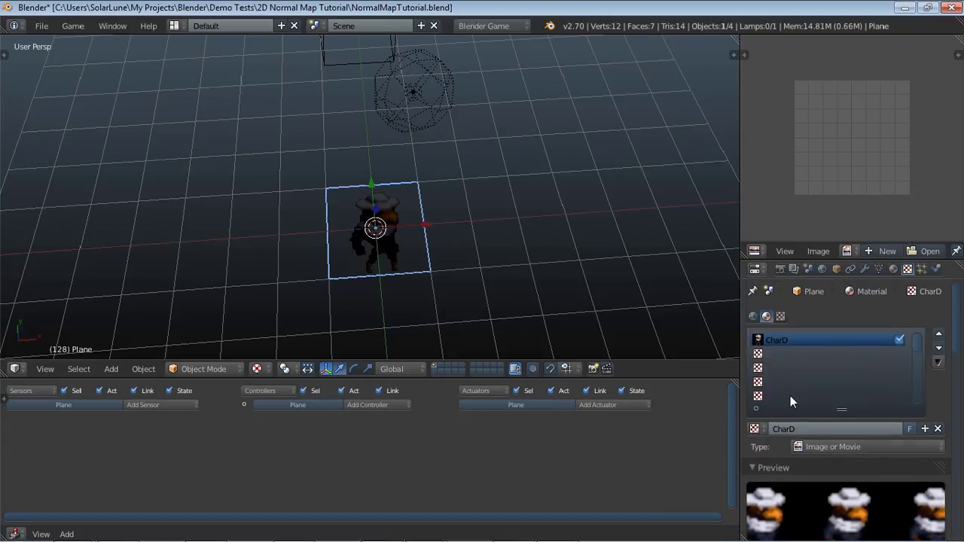
pyautogui.click(781, 357)
pyautogui.click(754, 428)
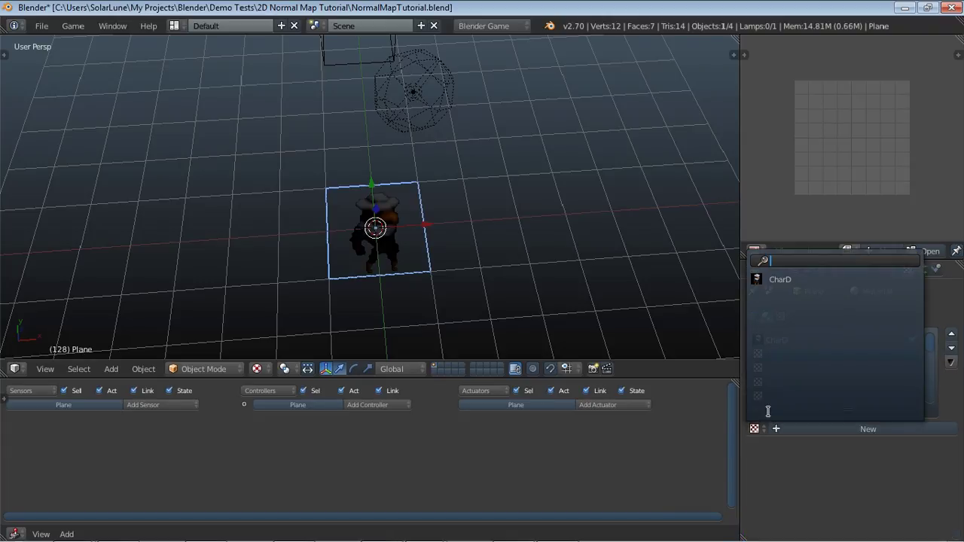
pyautogui.click(798, 428)
pyautogui.click(813, 447)
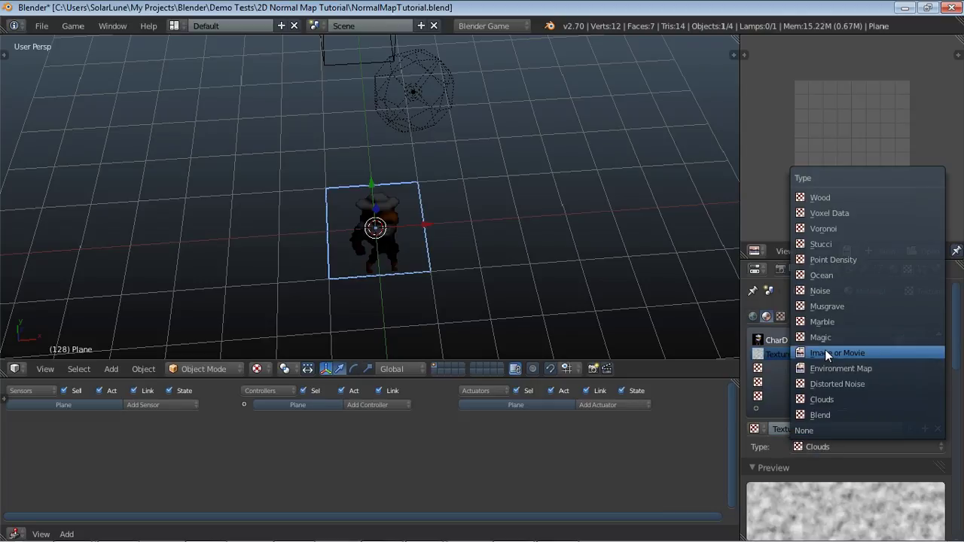
pyautogui.click(825, 352)
# Step: Name the texture CharN and load CharacterN.png into it
pyautogui.click(808, 428)
pyautogui.write('C')
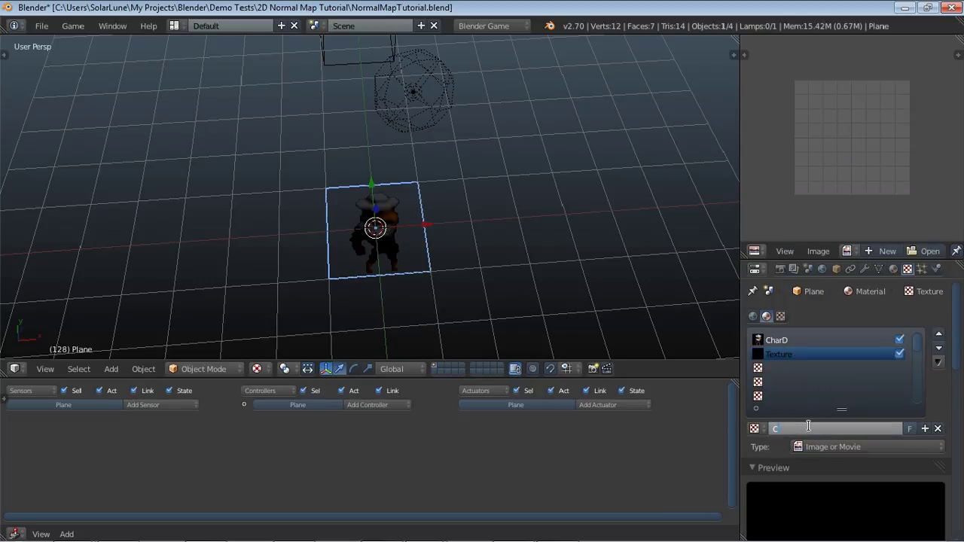
pyautogui.write('harN')
pyautogui.press('Return')
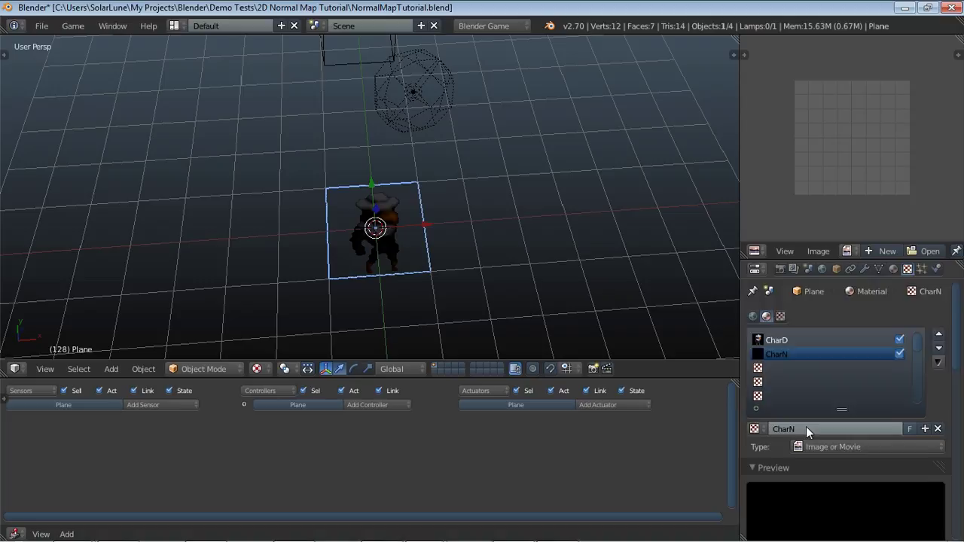
pyautogui.scroll(-6, 806, 426)
pyautogui.click(904, 457)
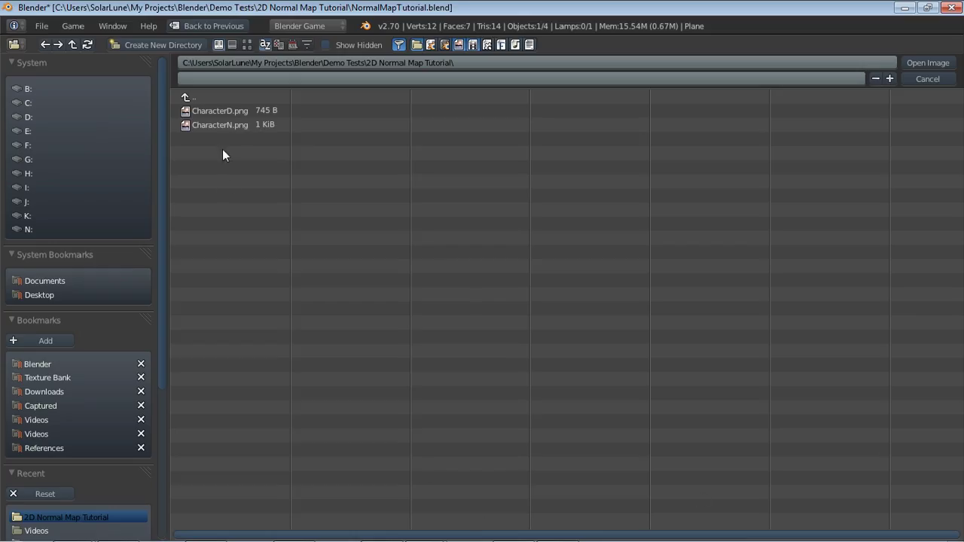
pyautogui.doubleClick(239, 125)
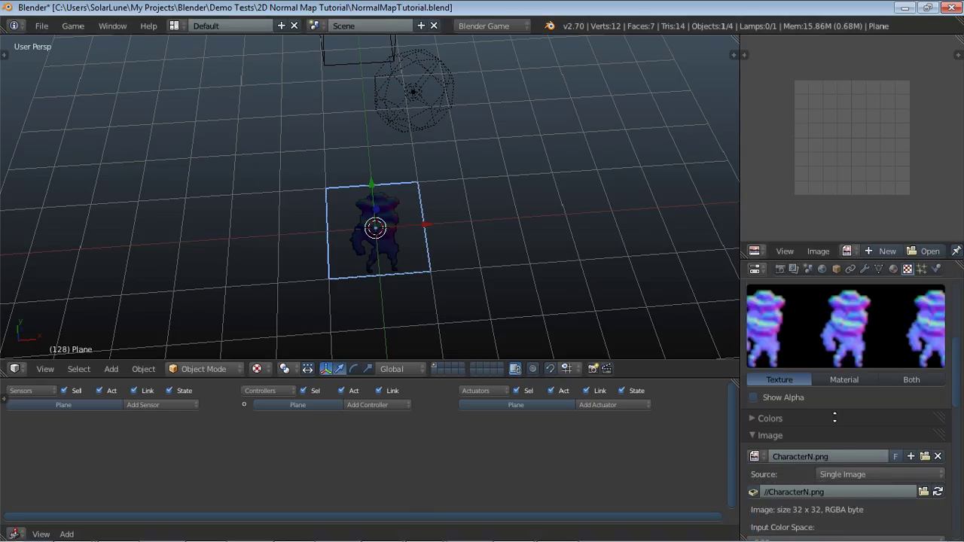
# Step: Enable Normal Map under the CharN texture's image sampling settings
pyautogui.scroll(-8, 762, 336)
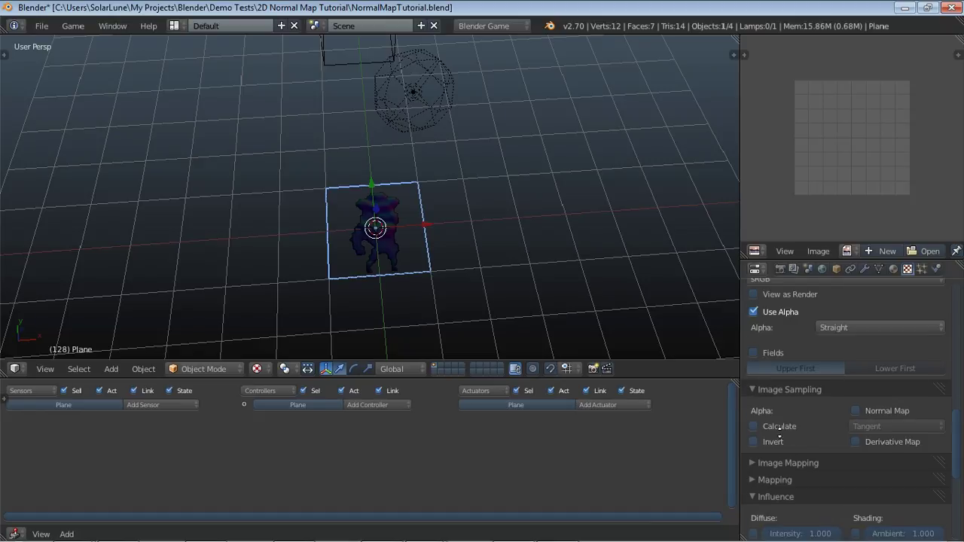
pyautogui.scroll(-2, 753, 422)
pyautogui.click(747, 412)
pyautogui.click(815, 439)
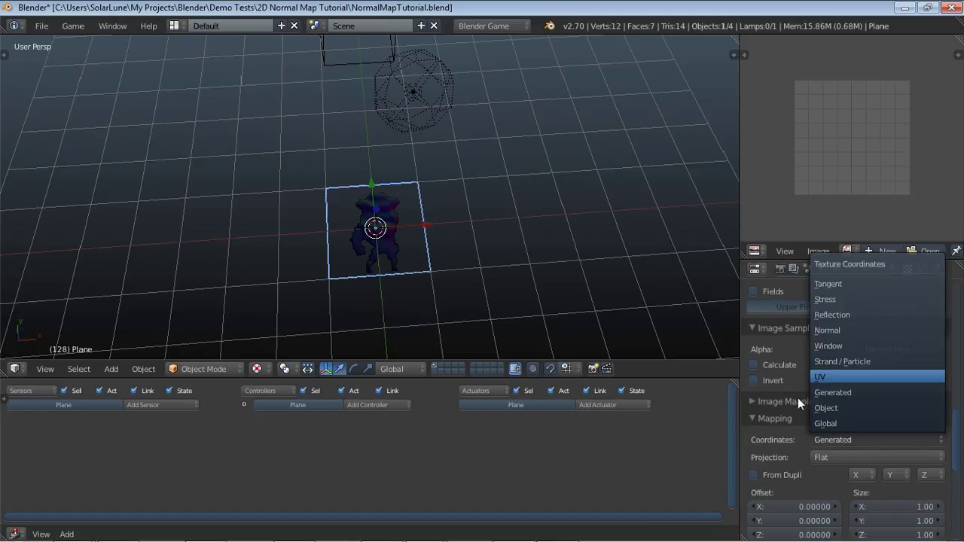
pyautogui.click(759, 419)
pyautogui.click(758, 403)
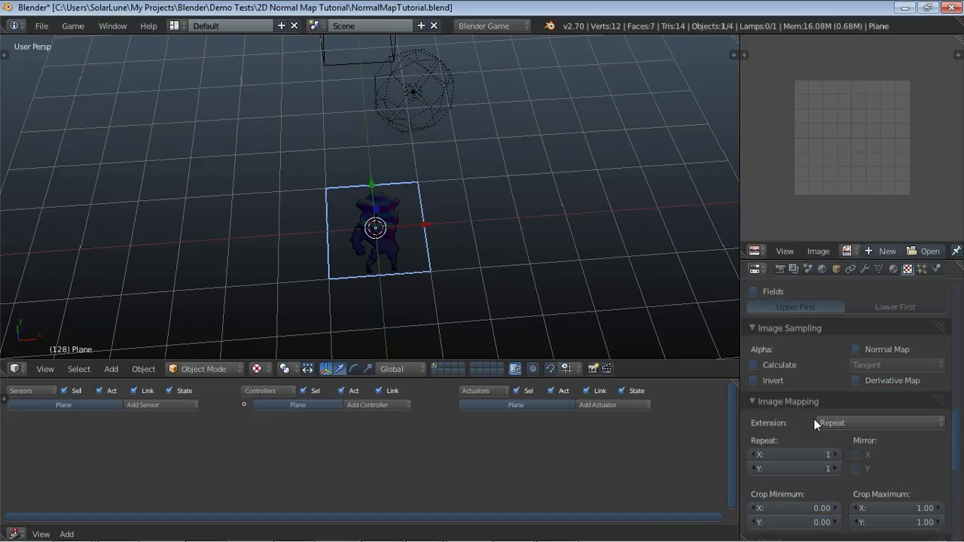
pyautogui.click(760, 402)
pyautogui.click(857, 349)
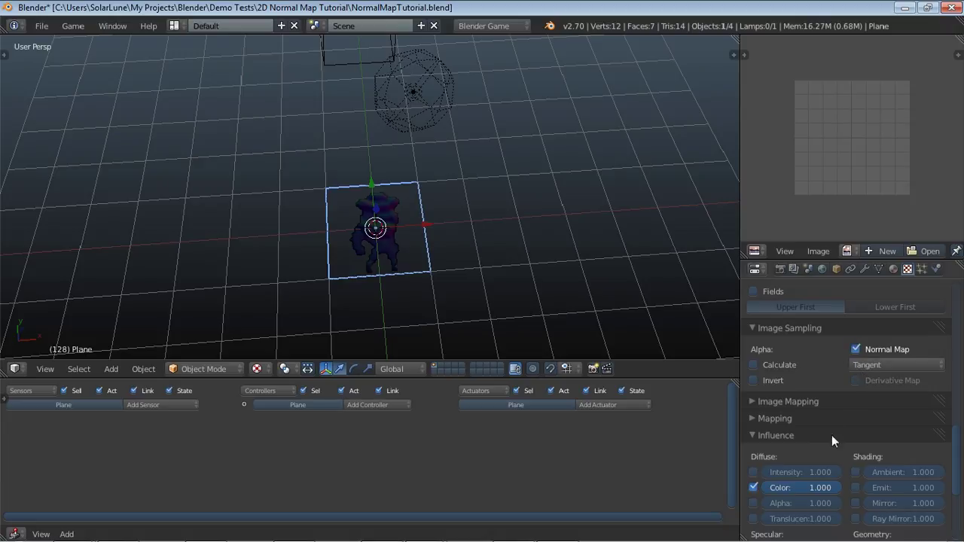
# Step: Switch influence from Diffuse Color to Normal and run the game to test lighting
pyautogui.scroll(-4, 821, 407)
pyautogui.click(754, 369)
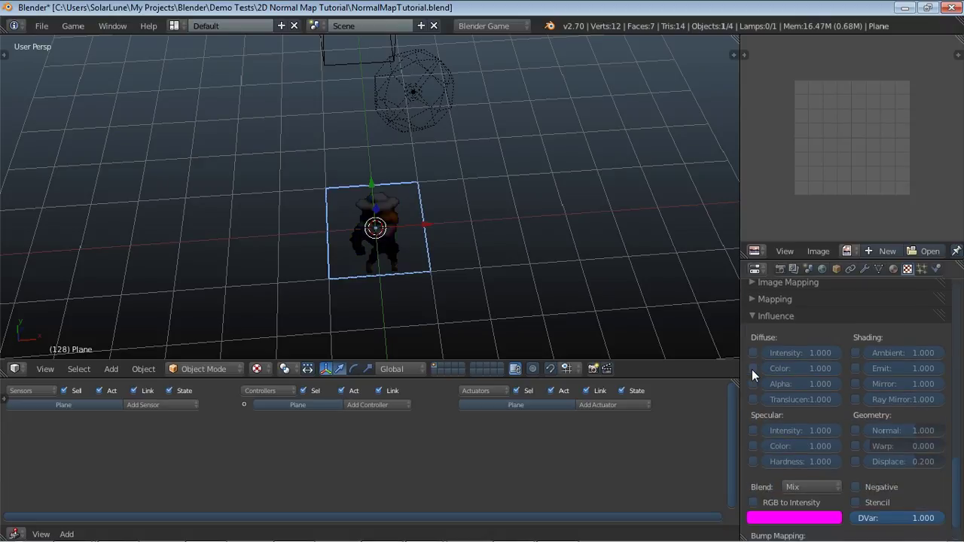
pyautogui.click(856, 430)
pyautogui.moveTo(527, 226)
pyautogui.mouseDown(button='middle')
pyautogui.moveTo(507, 218)
pyautogui.moveTo(492, 228)
pyautogui.mouseUp(button='middle')
pyautogui.press('p')
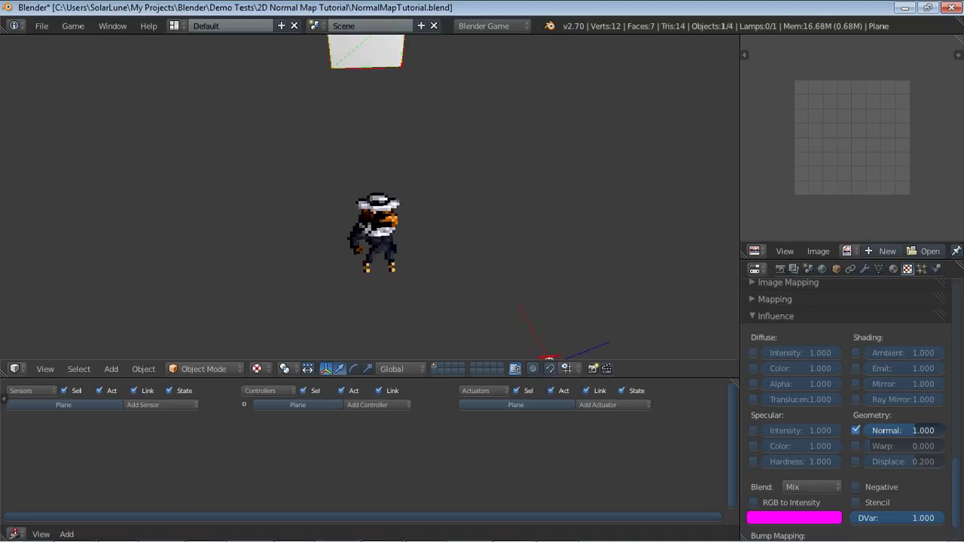
# Step: Stop the game and try Normal influence values of 0.75, then 0.25
pyautogui.press('Escape')
pyautogui.scroll(1, 448, 265)
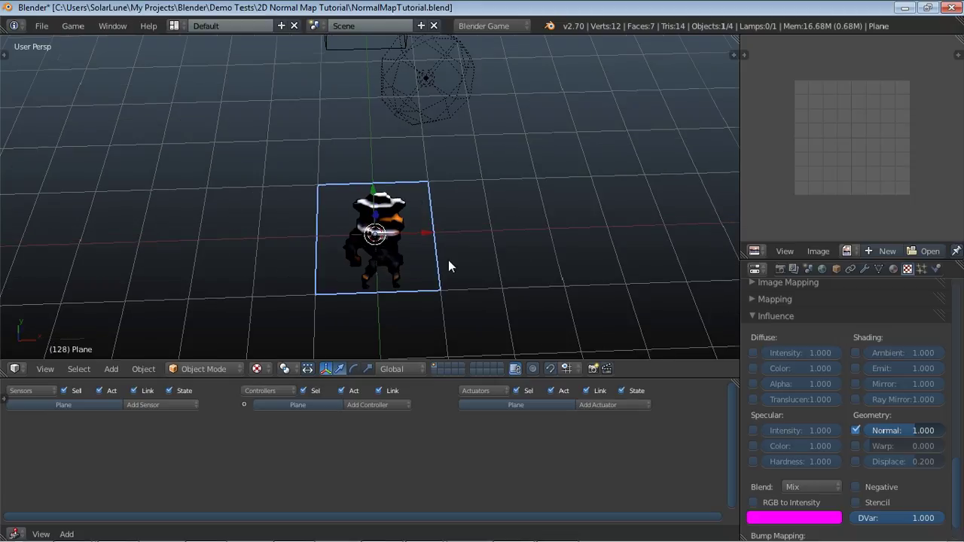
pyautogui.click(908, 430)
pyautogui.press('BackSpace')
pyautogui.write('.75')
pyautogui.press('Return')
pyautogui.click(909, 430)
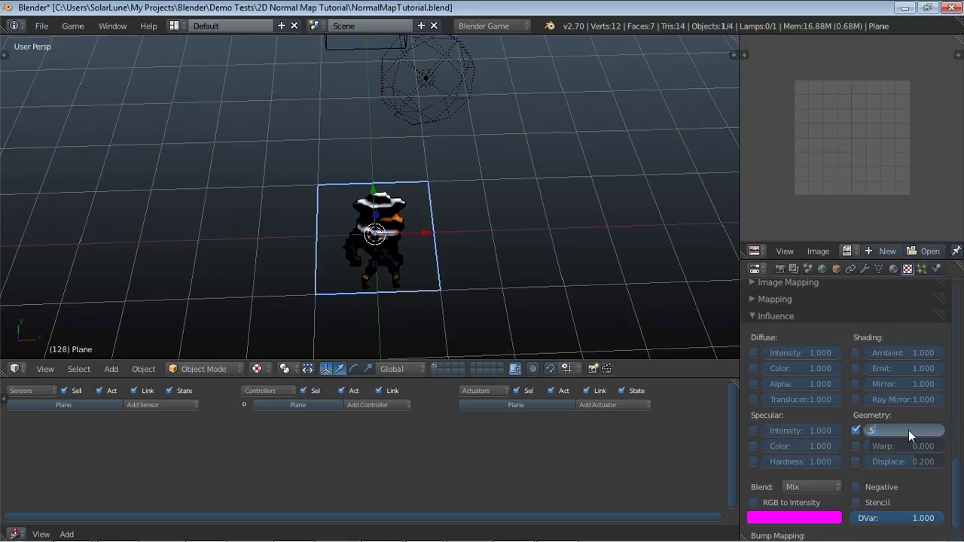
pyautogui.press('BackSpace')
pyautogui.write('.25')
pyautogui.press('Return')
# Step: Lower the Normal influence to 0.1, then 0, and test the lighting in-game
pyautogui.click(909, 430)
pyautogui.press('BackSpace')
pyautogui.write('.1')
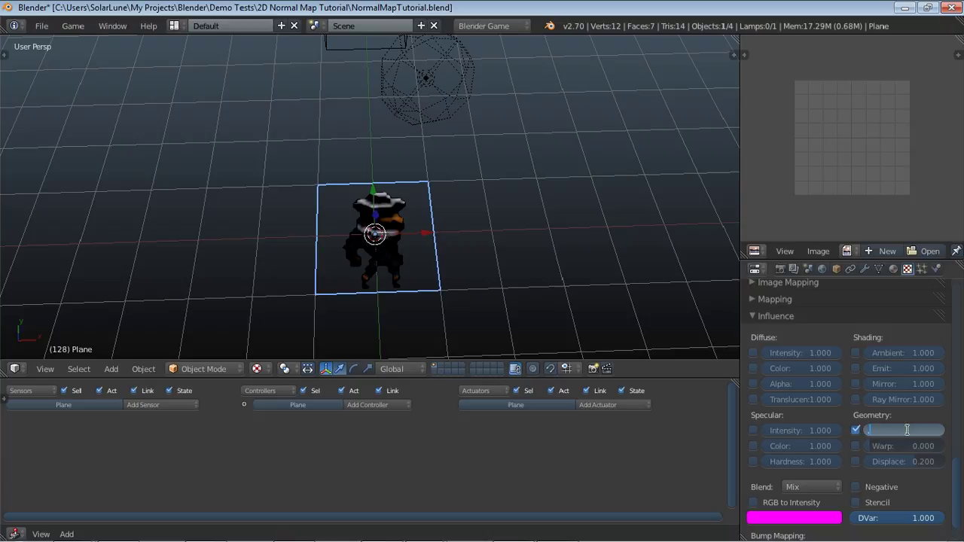
pyautogui.press('Return')
pyautogui.click(909, 430)
pyautogui.press('BackSpace')
pyautogui.write('0')
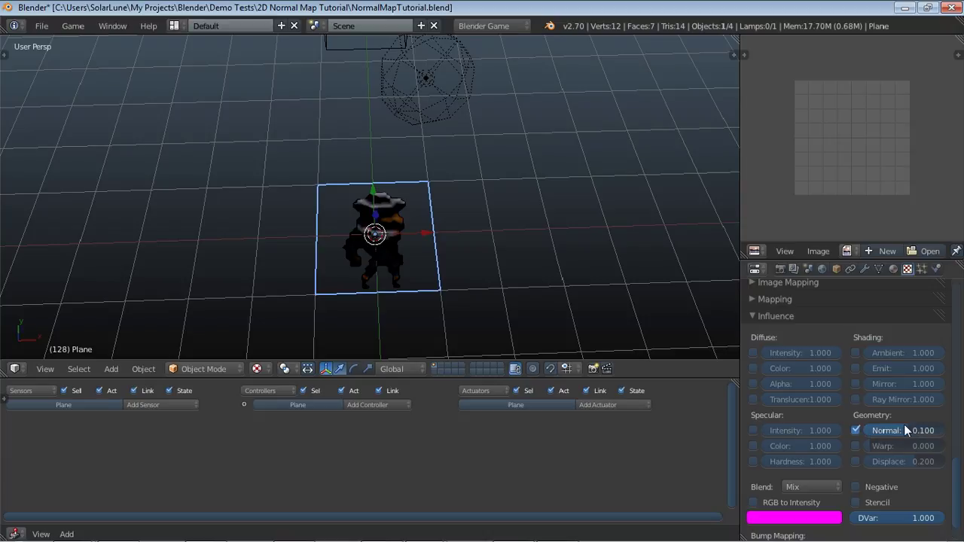
pyautogui.press('Return')
pyautogui.press('p')
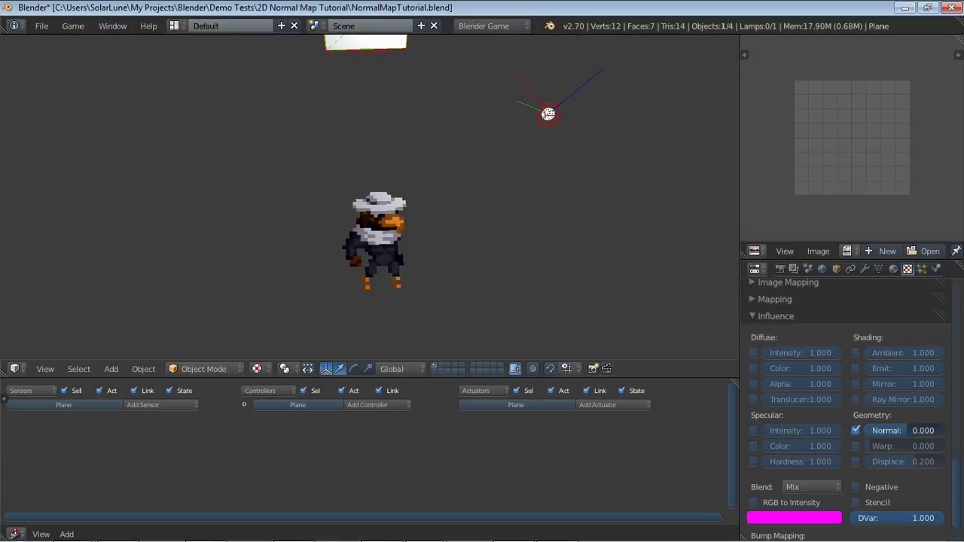
pyautogui.press('Escape')
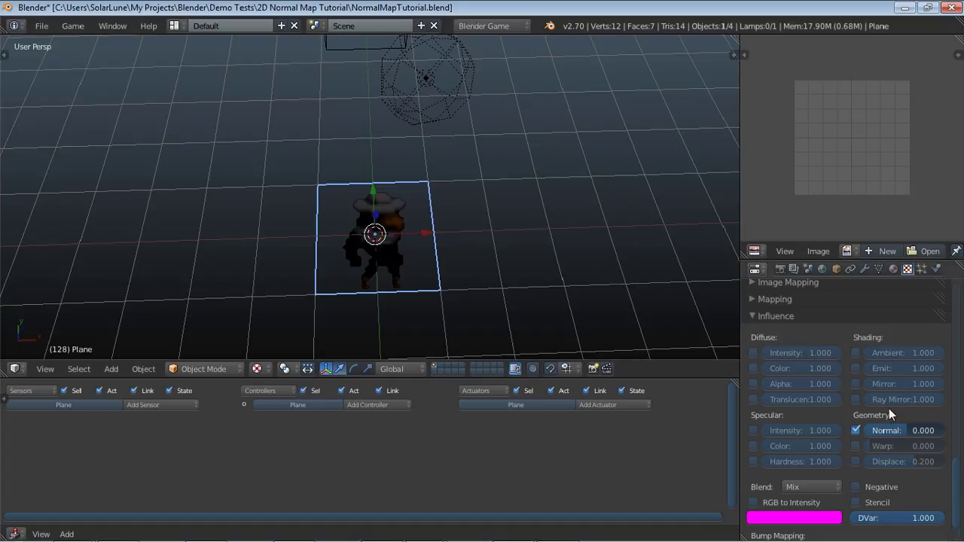
# Step: Try Normal influence 0.1 again, then settle on 0.5 and run the game
pyautogui.click(901, 427)
pyautogui.write('.1')
pyautogui.press('Return')
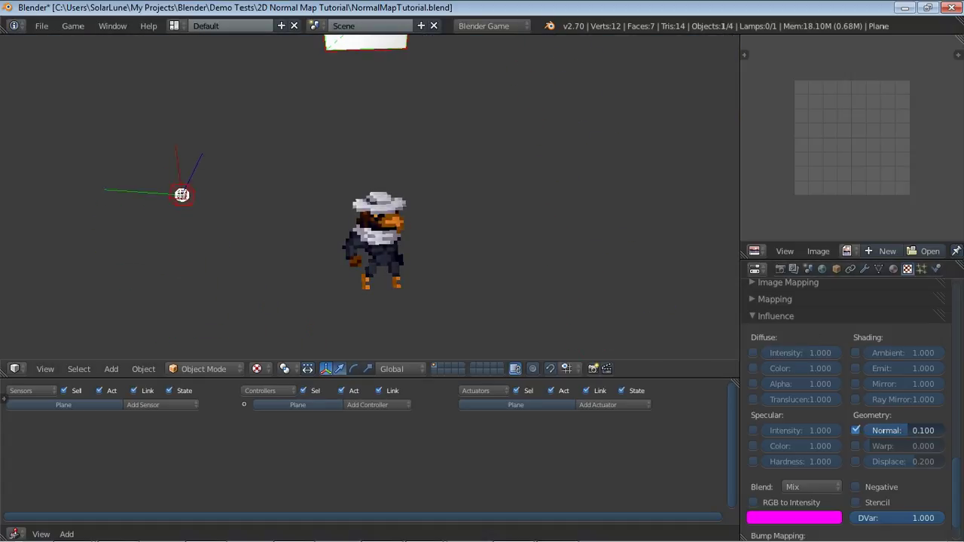
pyautogui.press('Escape')
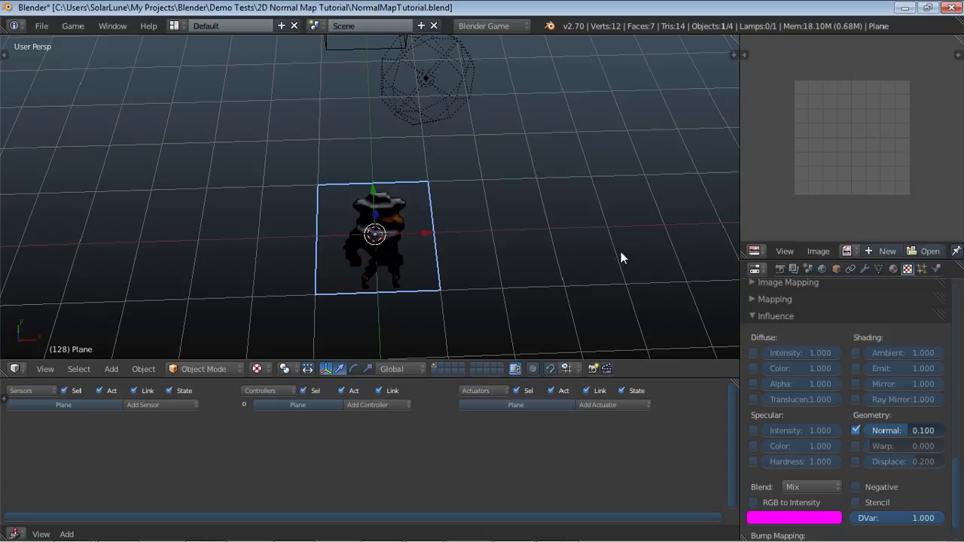
pyautogui.press('Return')
pyautogui.press('p')
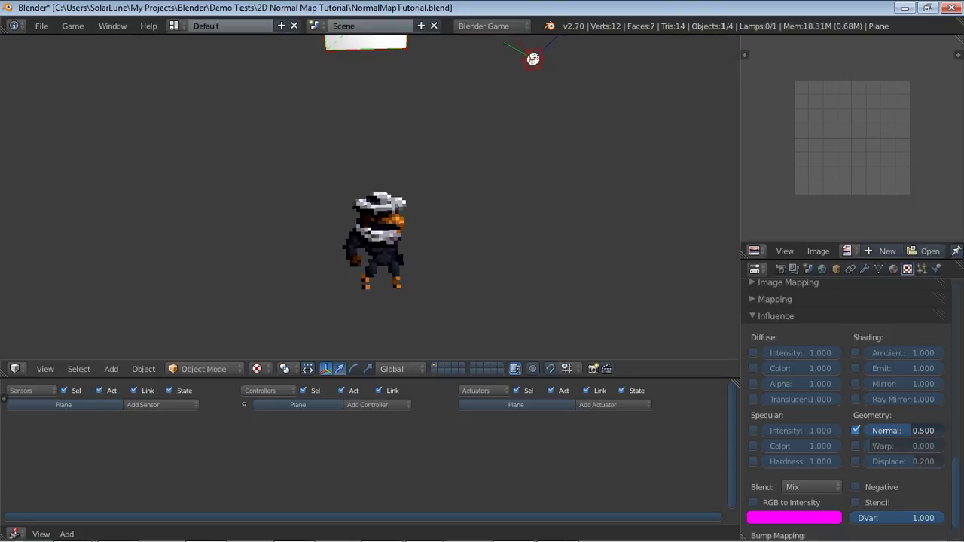